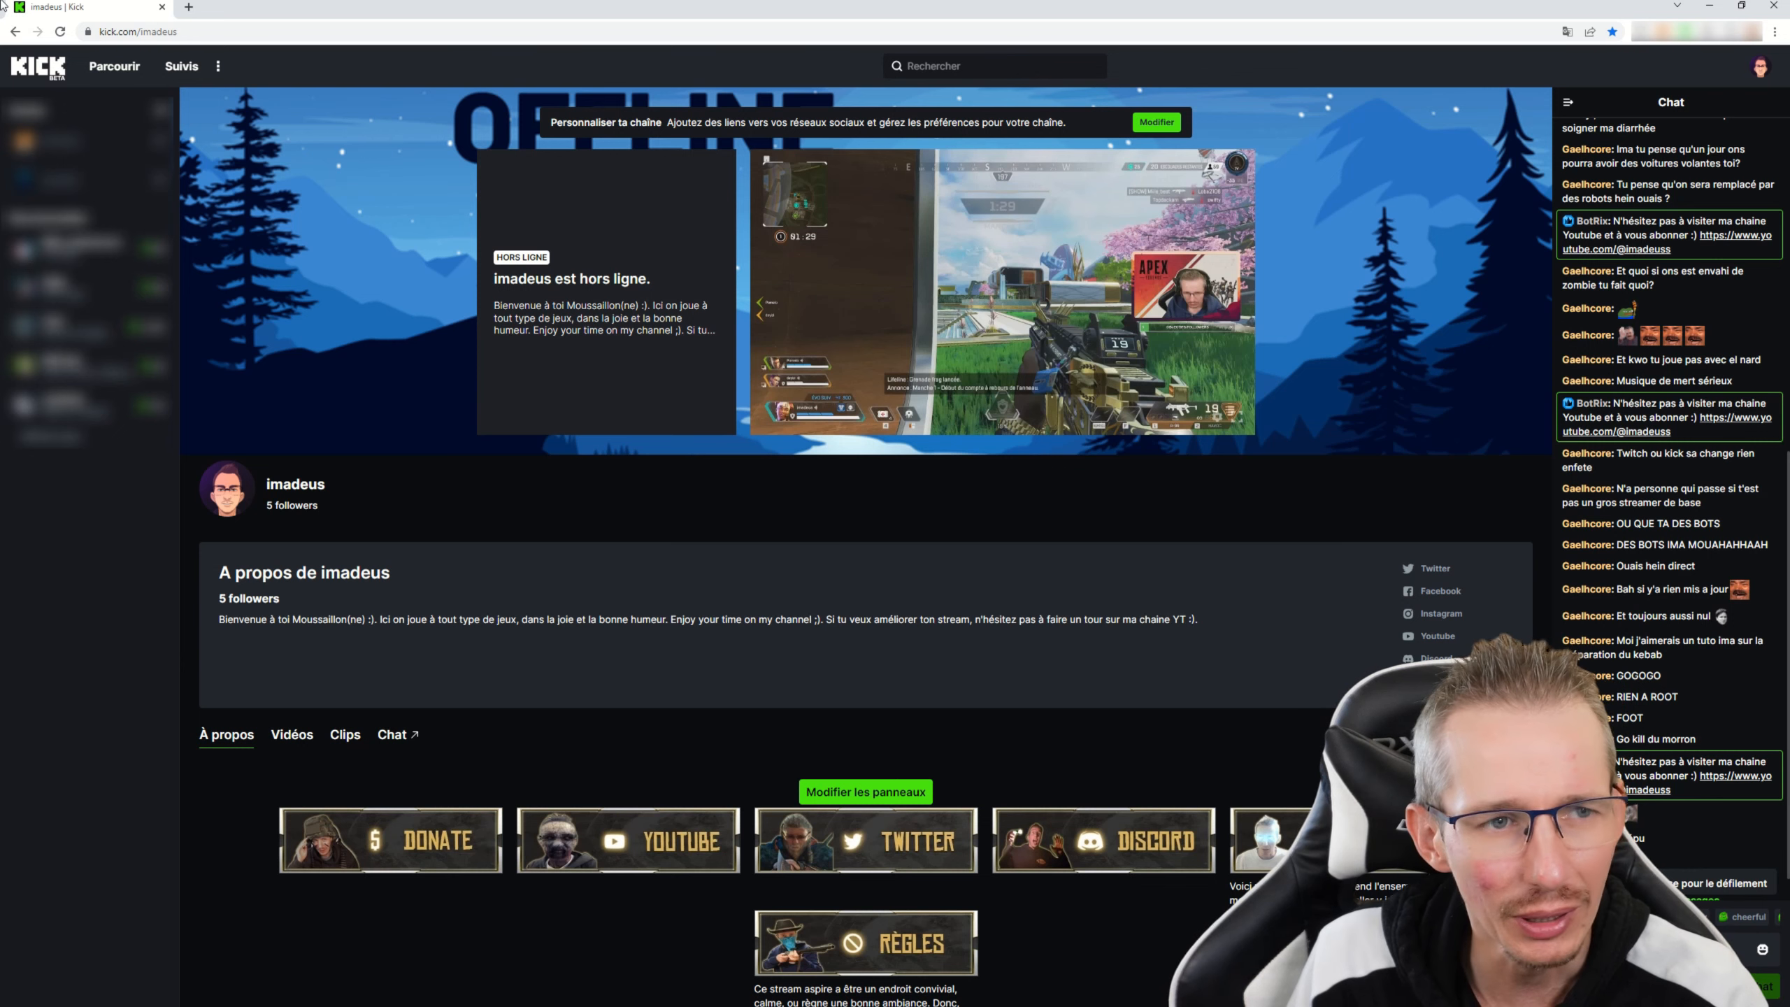
Copy the Kick channel's web address from the browser and switch to OBS.
{"action": "left_click", "coordinate": [209, 28]}
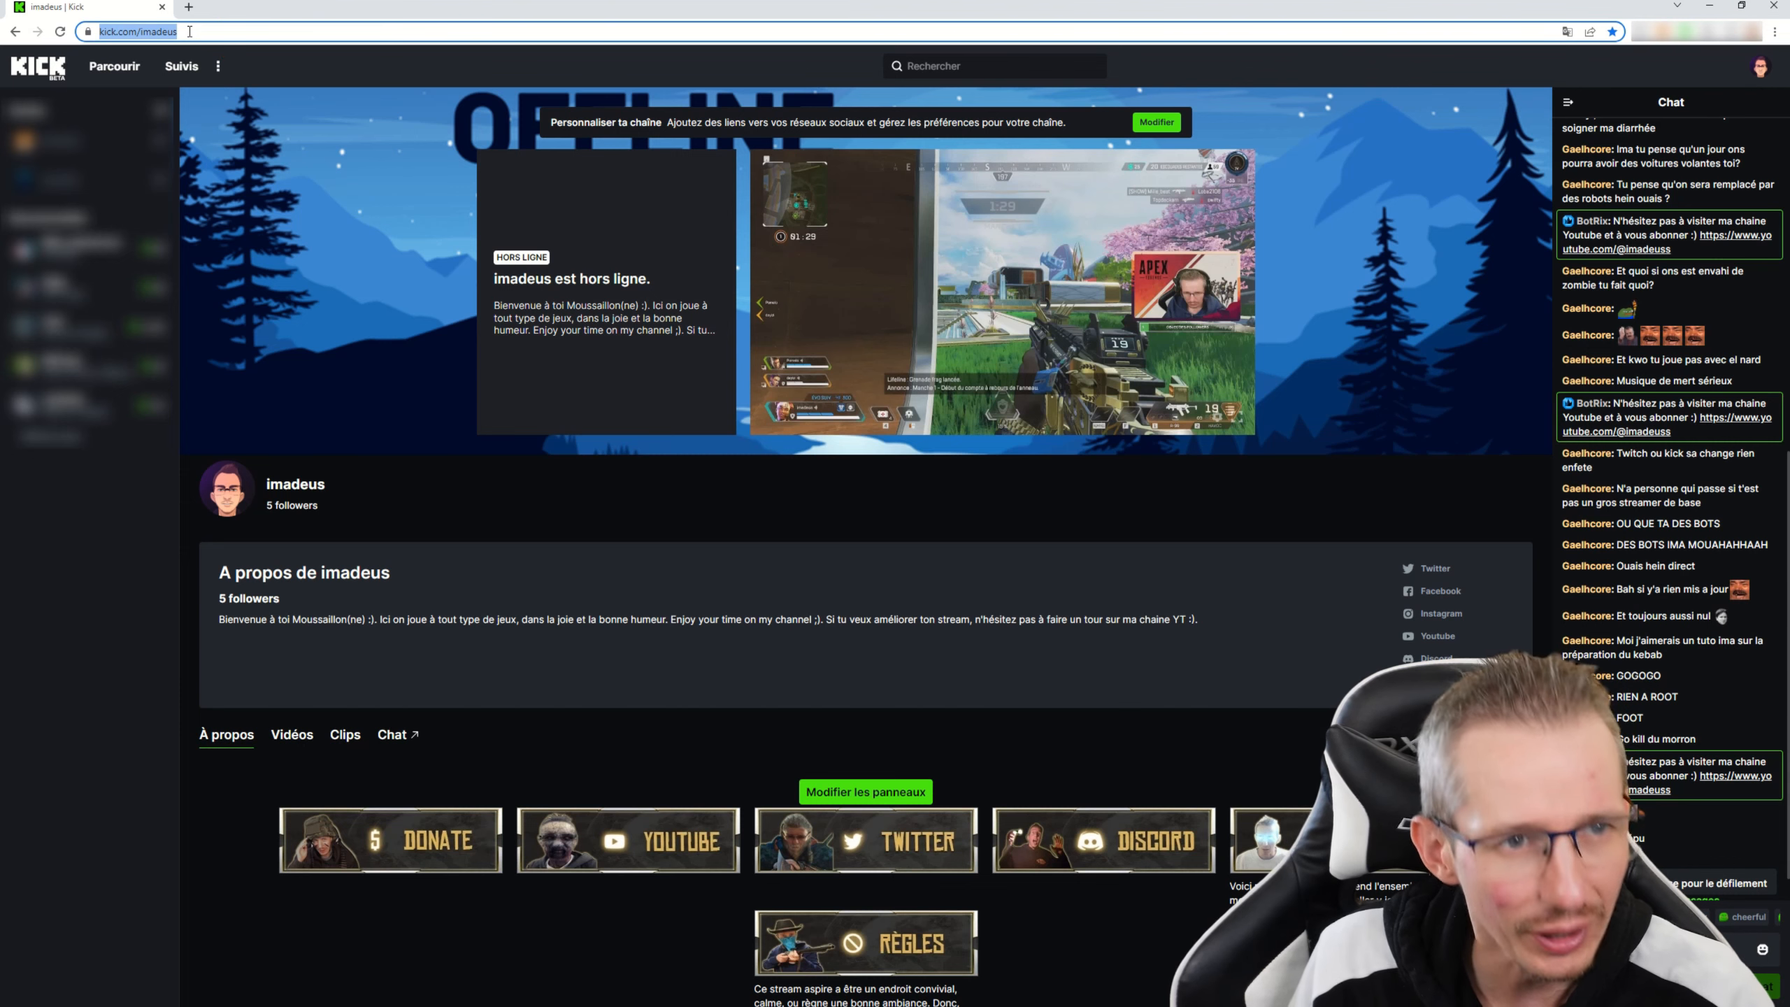
{"action": "right_click", "coordinate": [189, 31]}
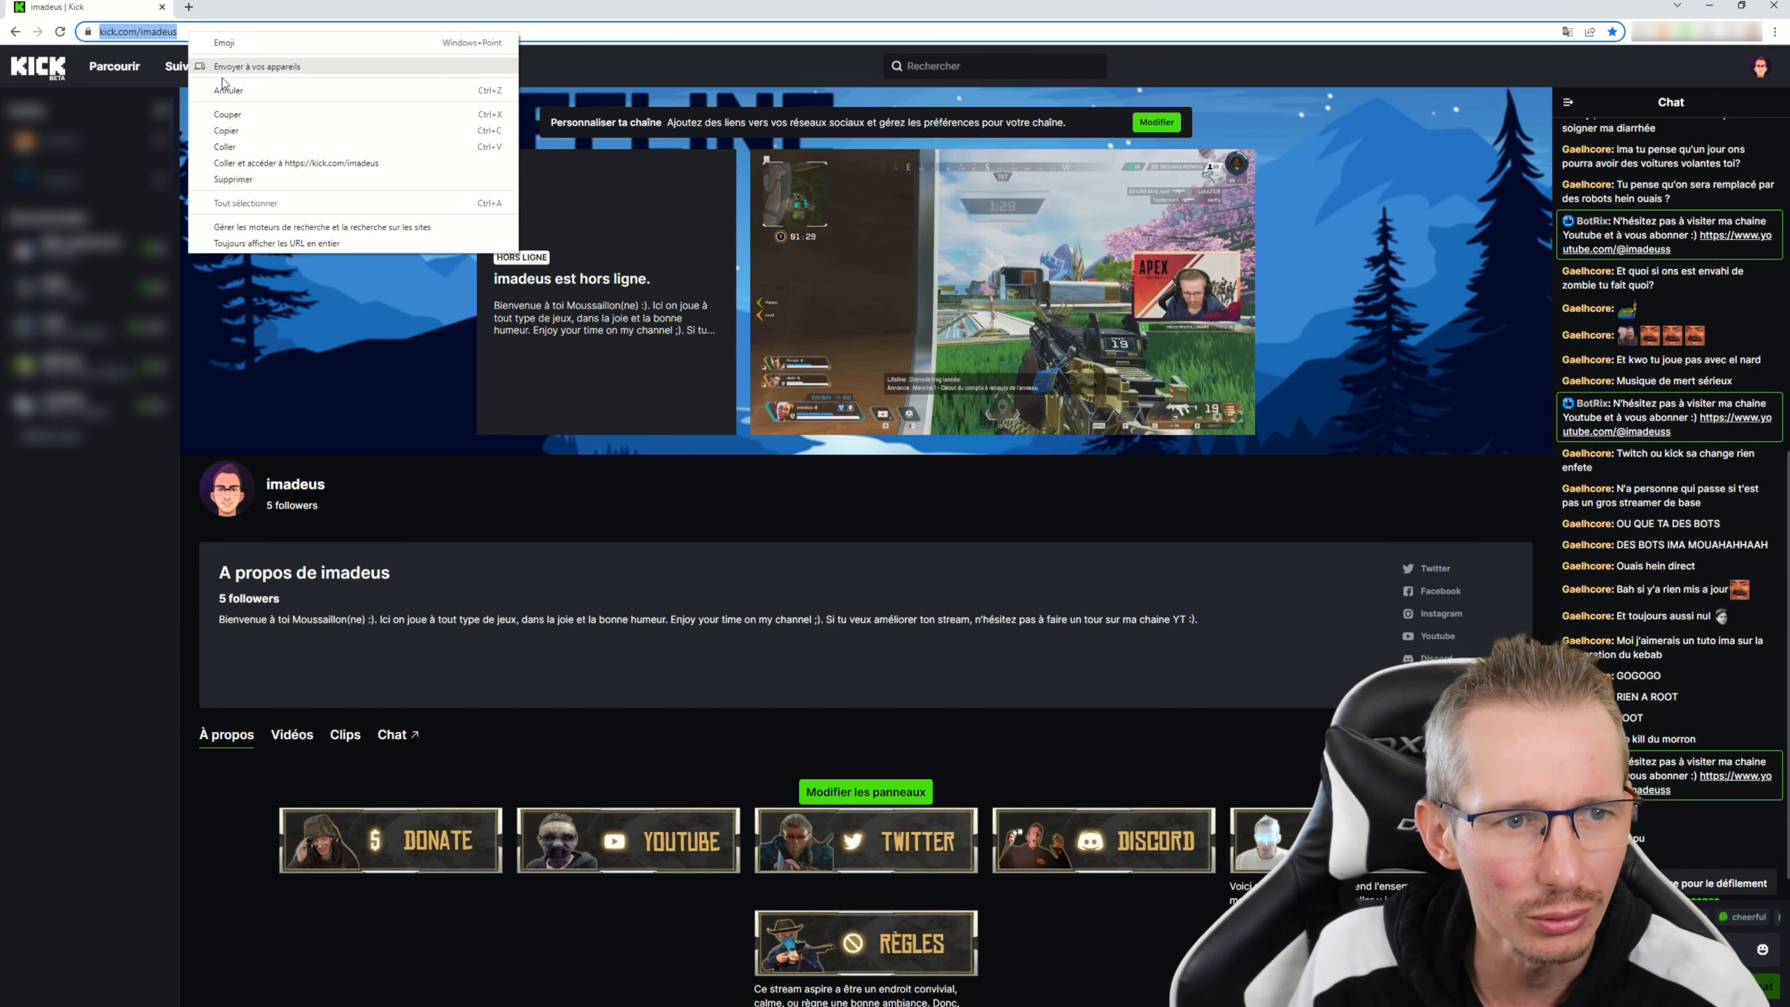
{"action": "left_click", "coordinate": [241, 128]}
{"action": "left_click", "coordinate": [467, 484]}
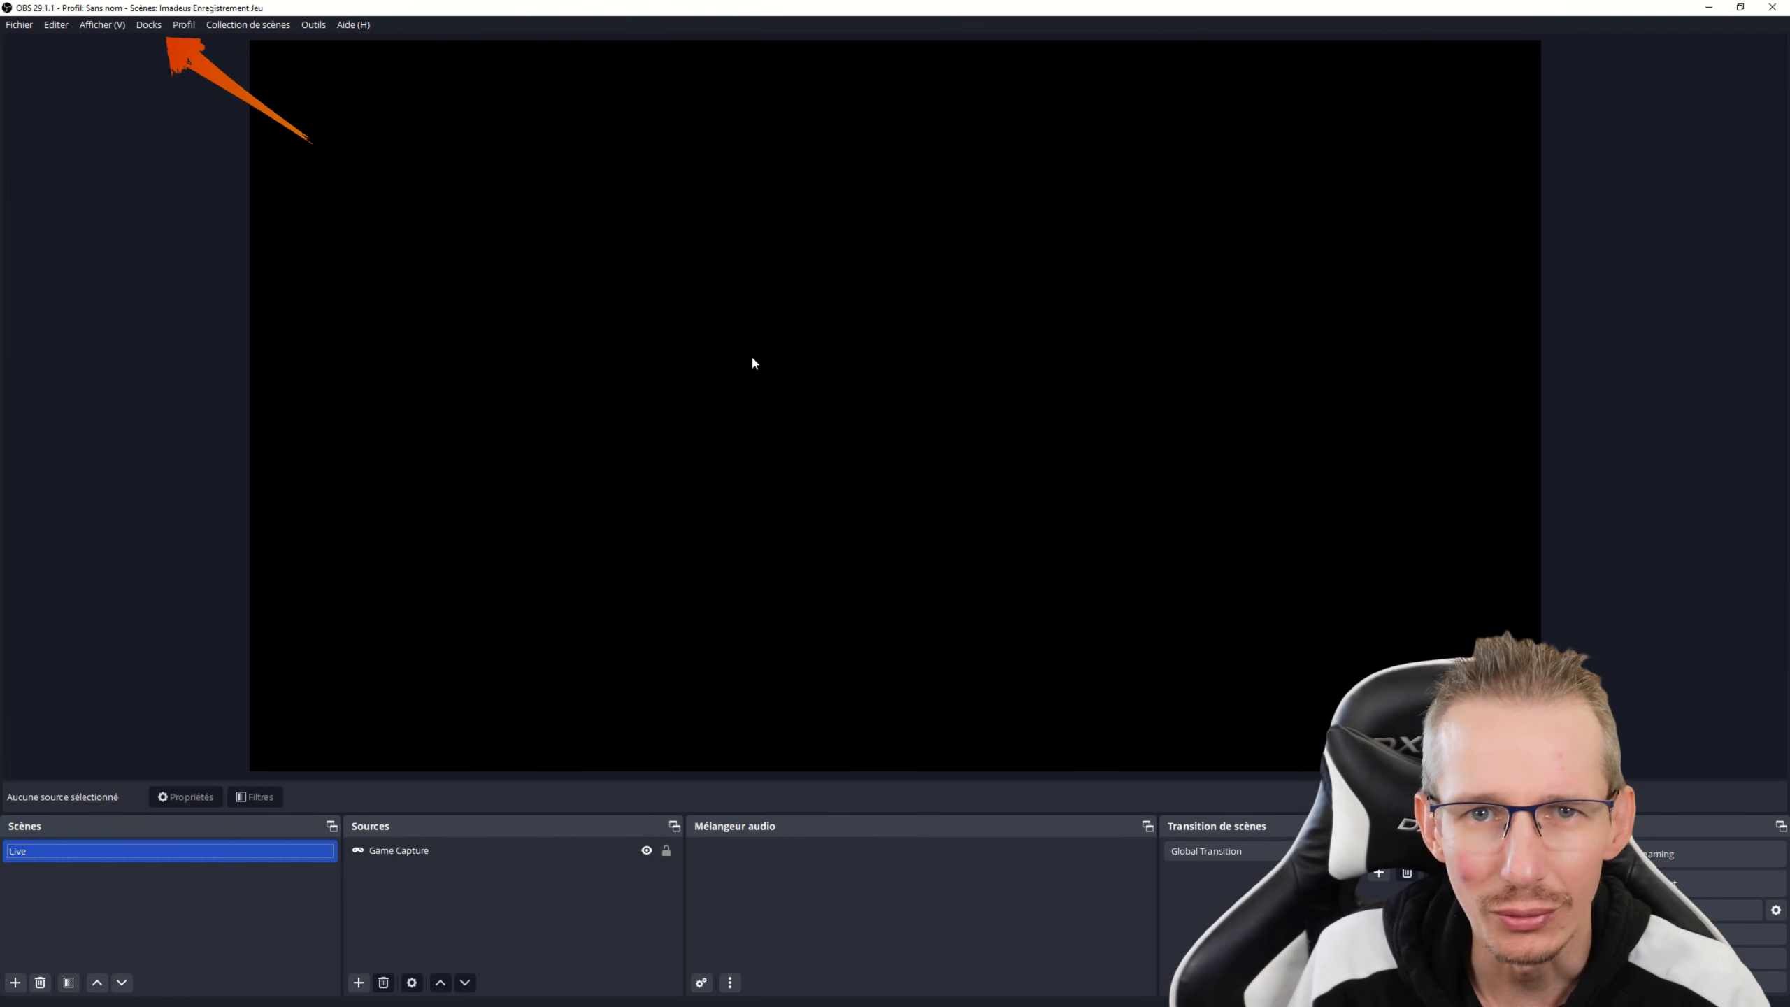
Start a new custom browser dock and name it "Kick chat".
{"action": "left_click", "coordinate": [161, 28]}
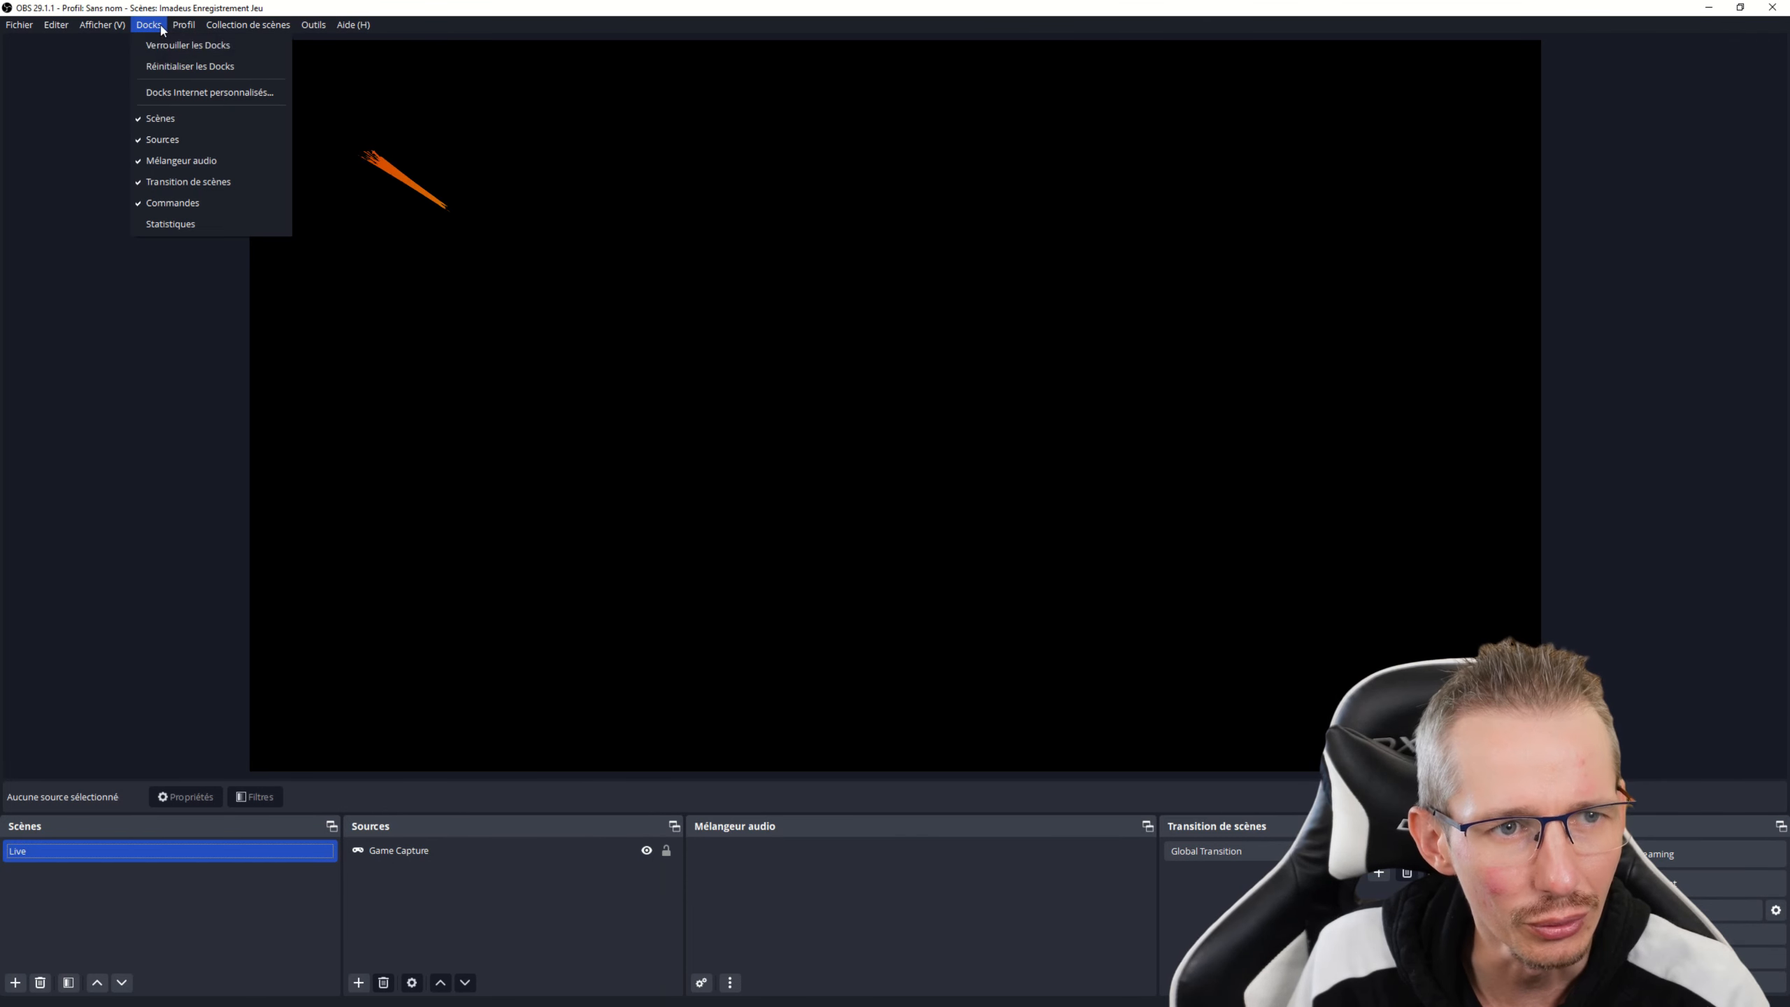
{"action": "left_click", "coordinate": [268, 95]}
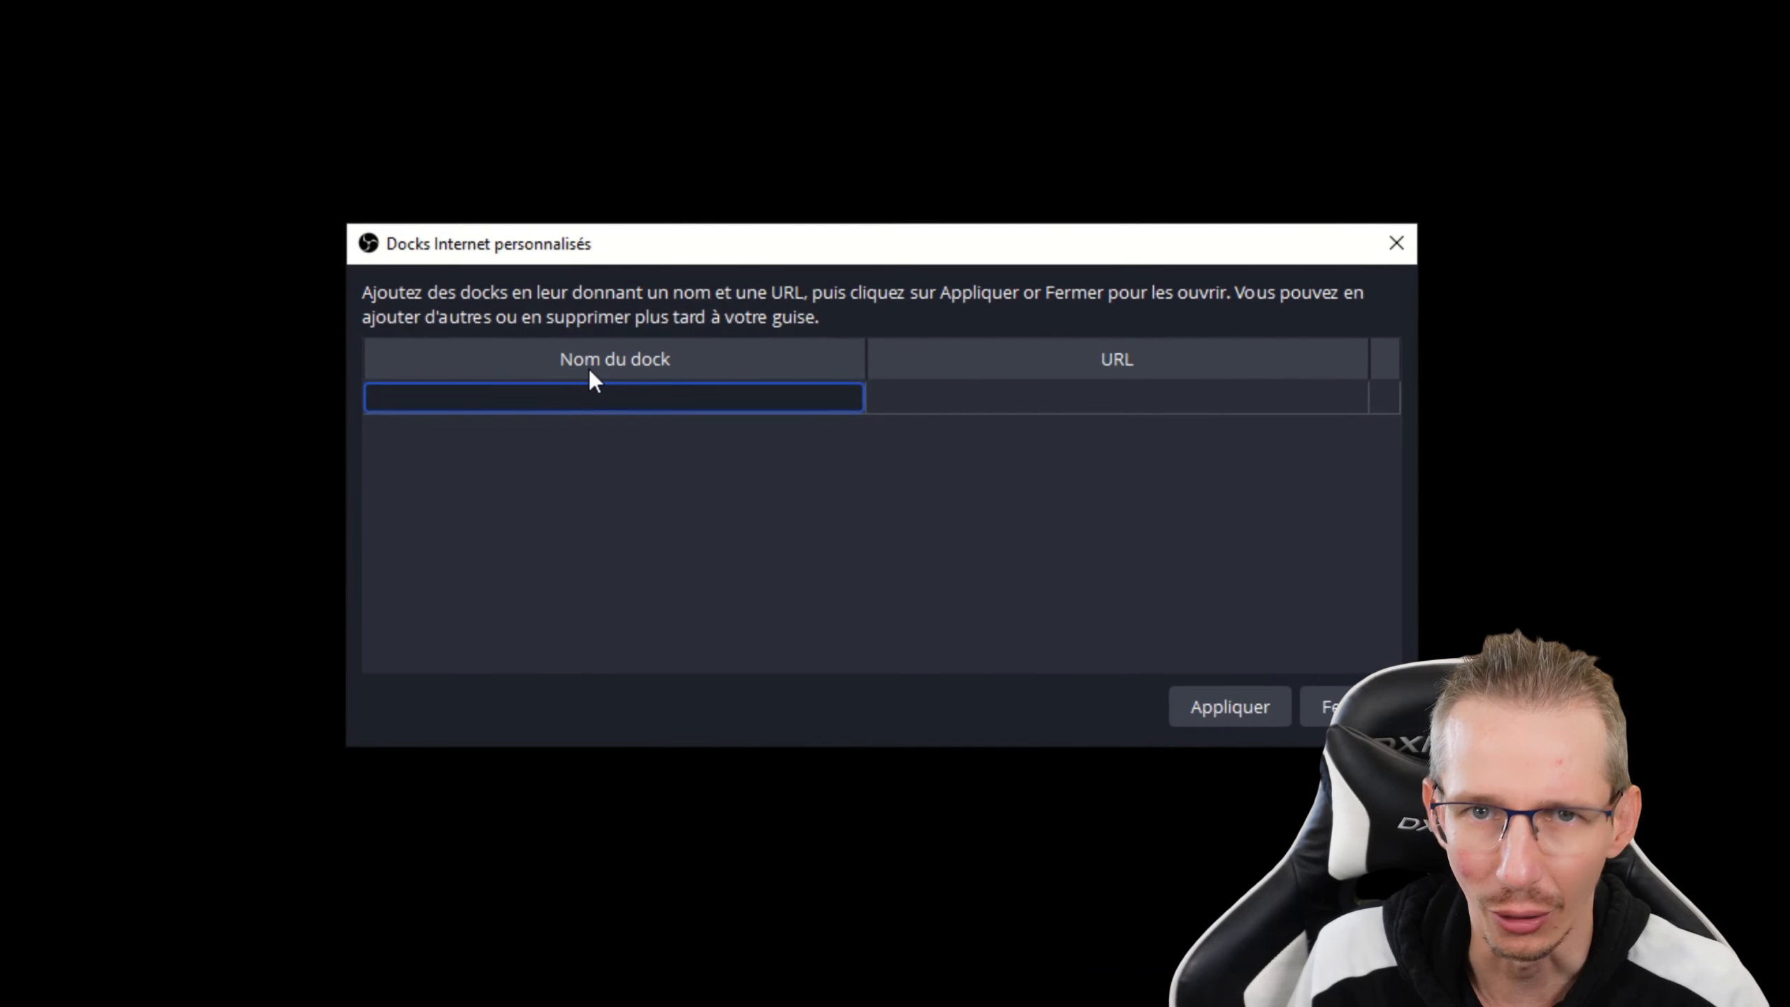
{"action": "type", "text": "K"}
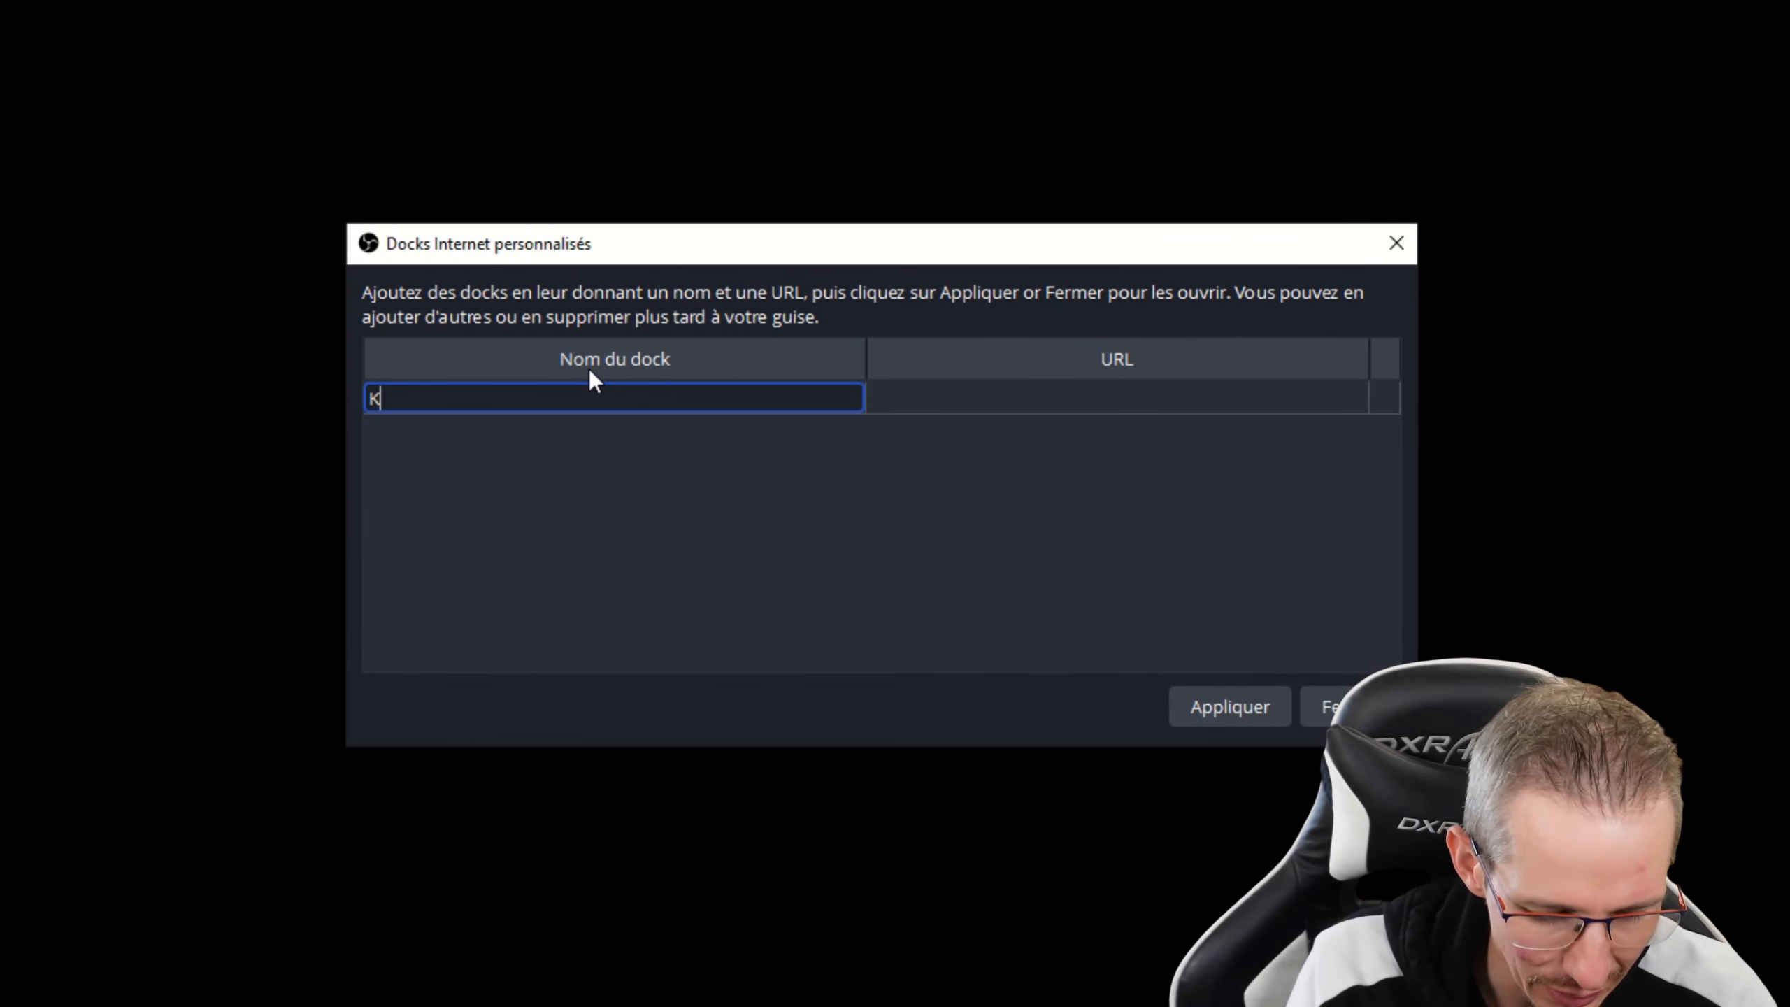
{"action": "type", "text": "ick chat"}
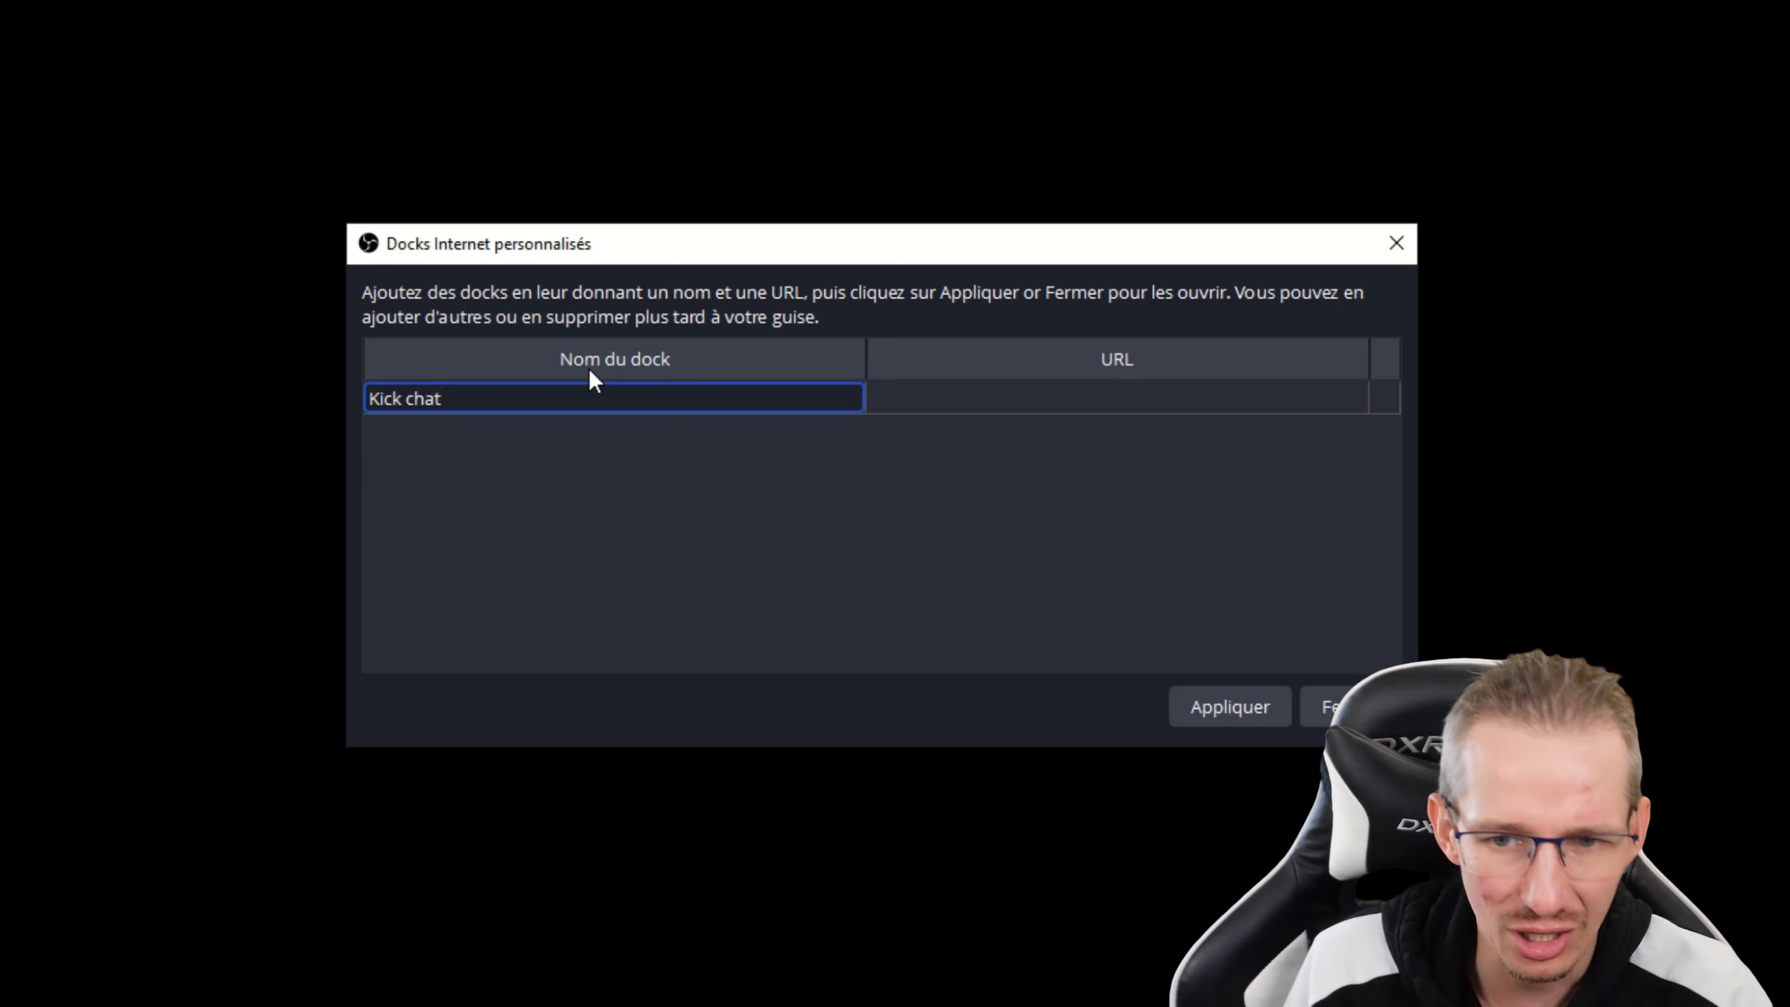
Set the Kick chat dock's URL to the copied channel address followed by "/chatroom" and apply it.
{"action": "left_click", "coordinate": [944, 389]}
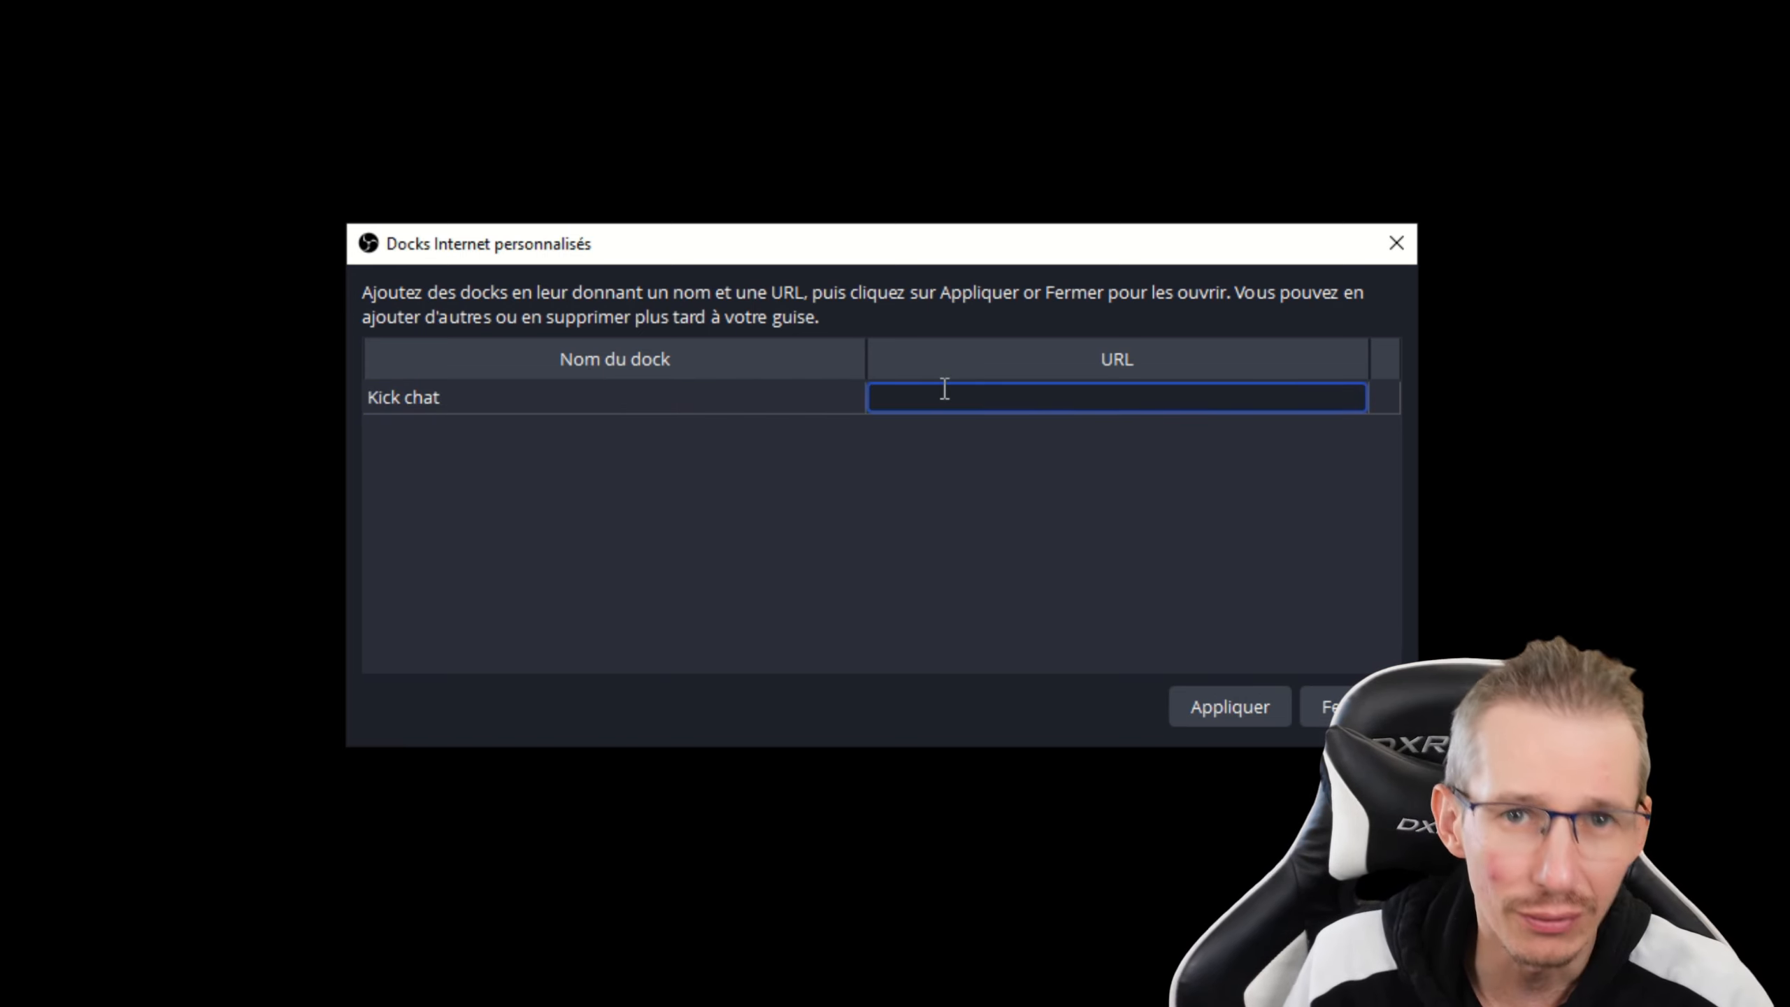
{"action": "type", "text": "https://kick.com/imadeus"}
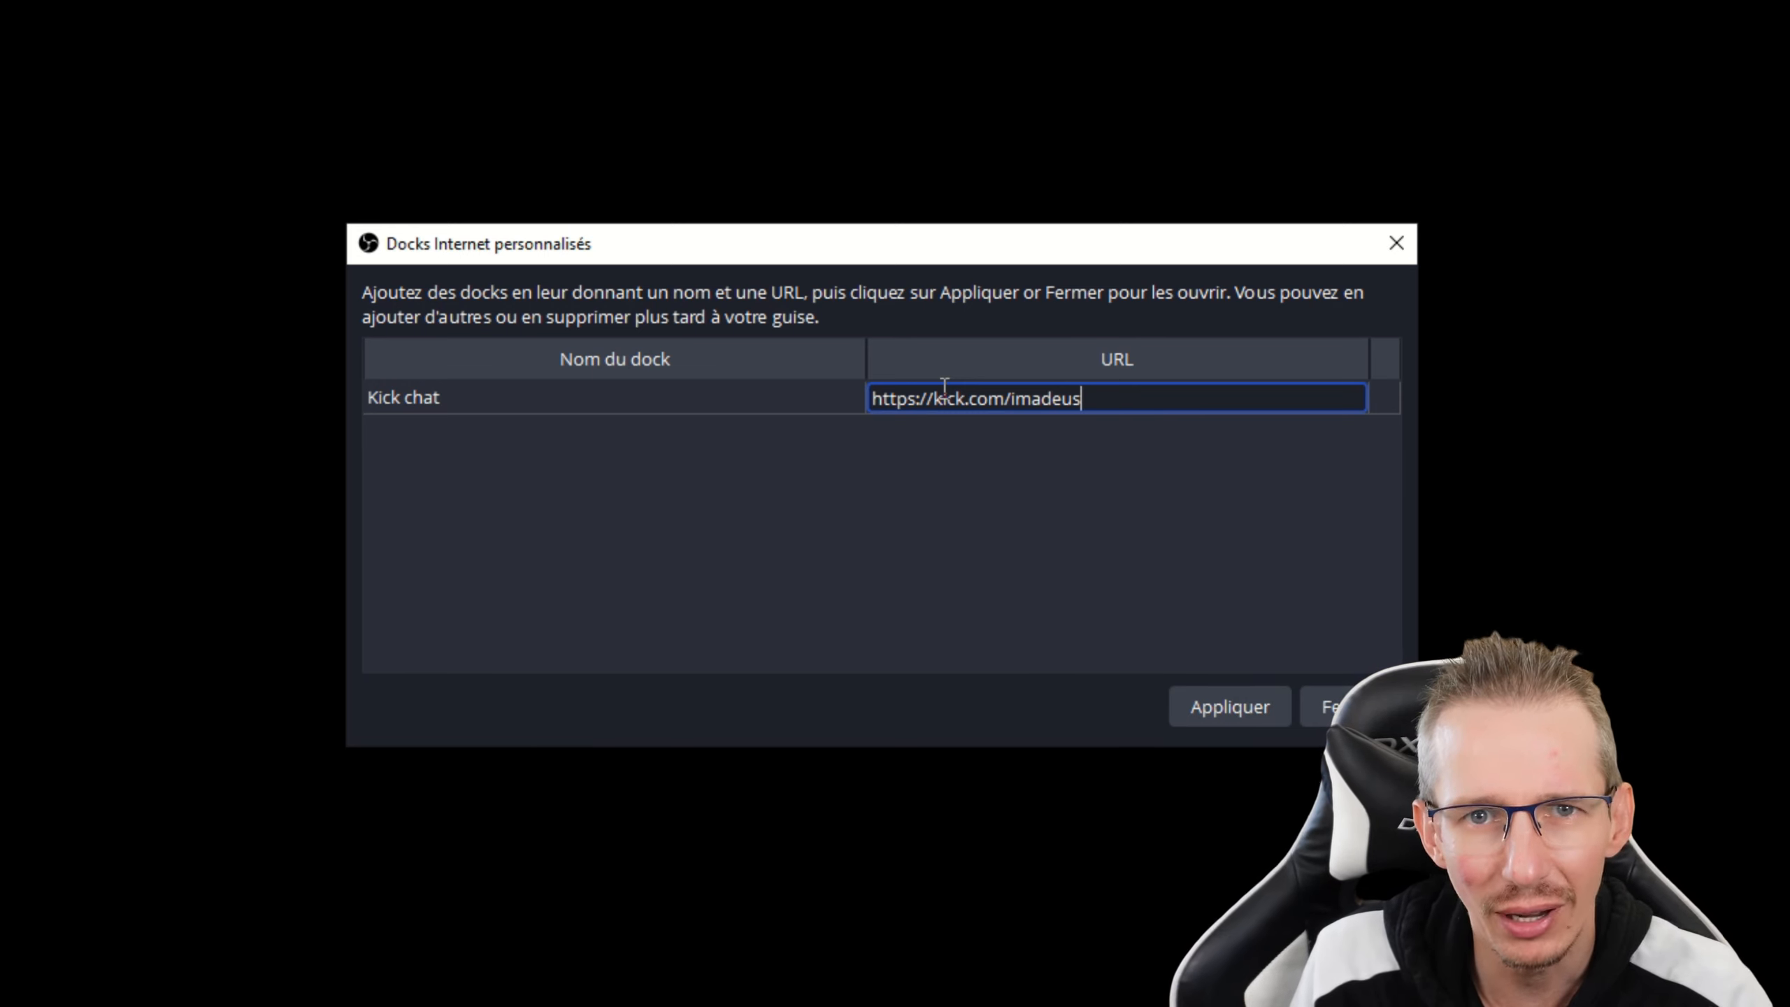
{"action": "type", "text": "/"}
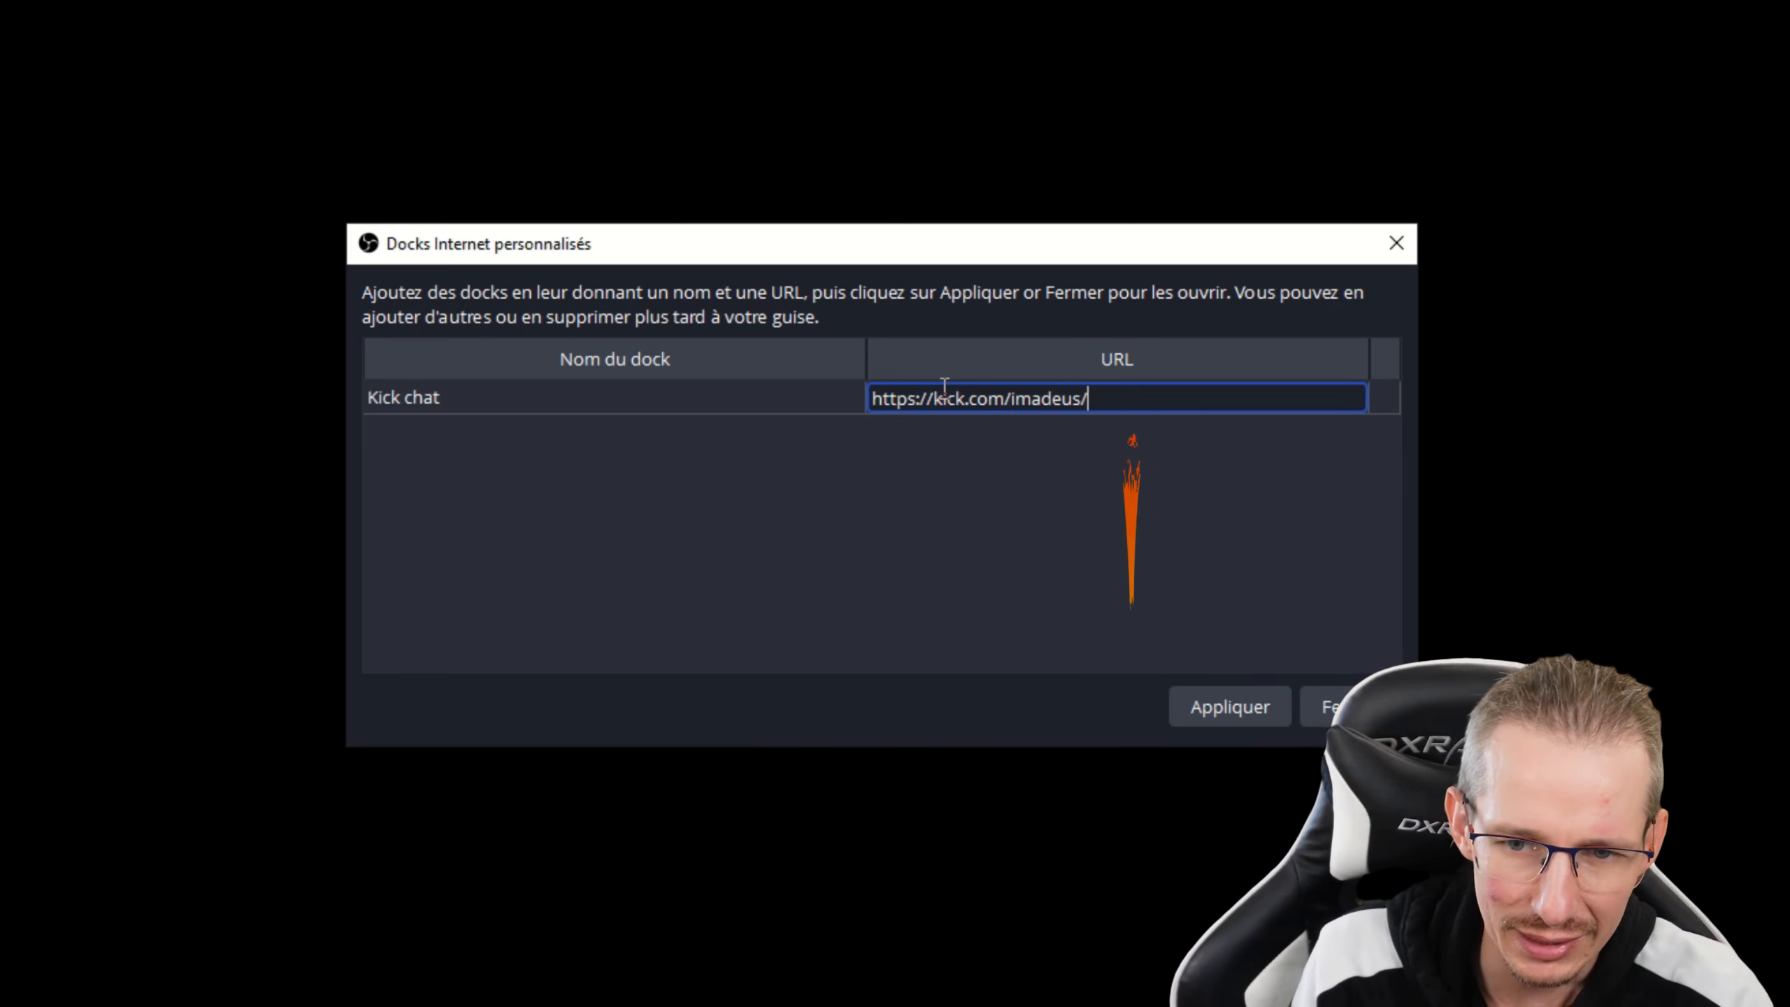
{"action": "type", "text": "chatroo"}
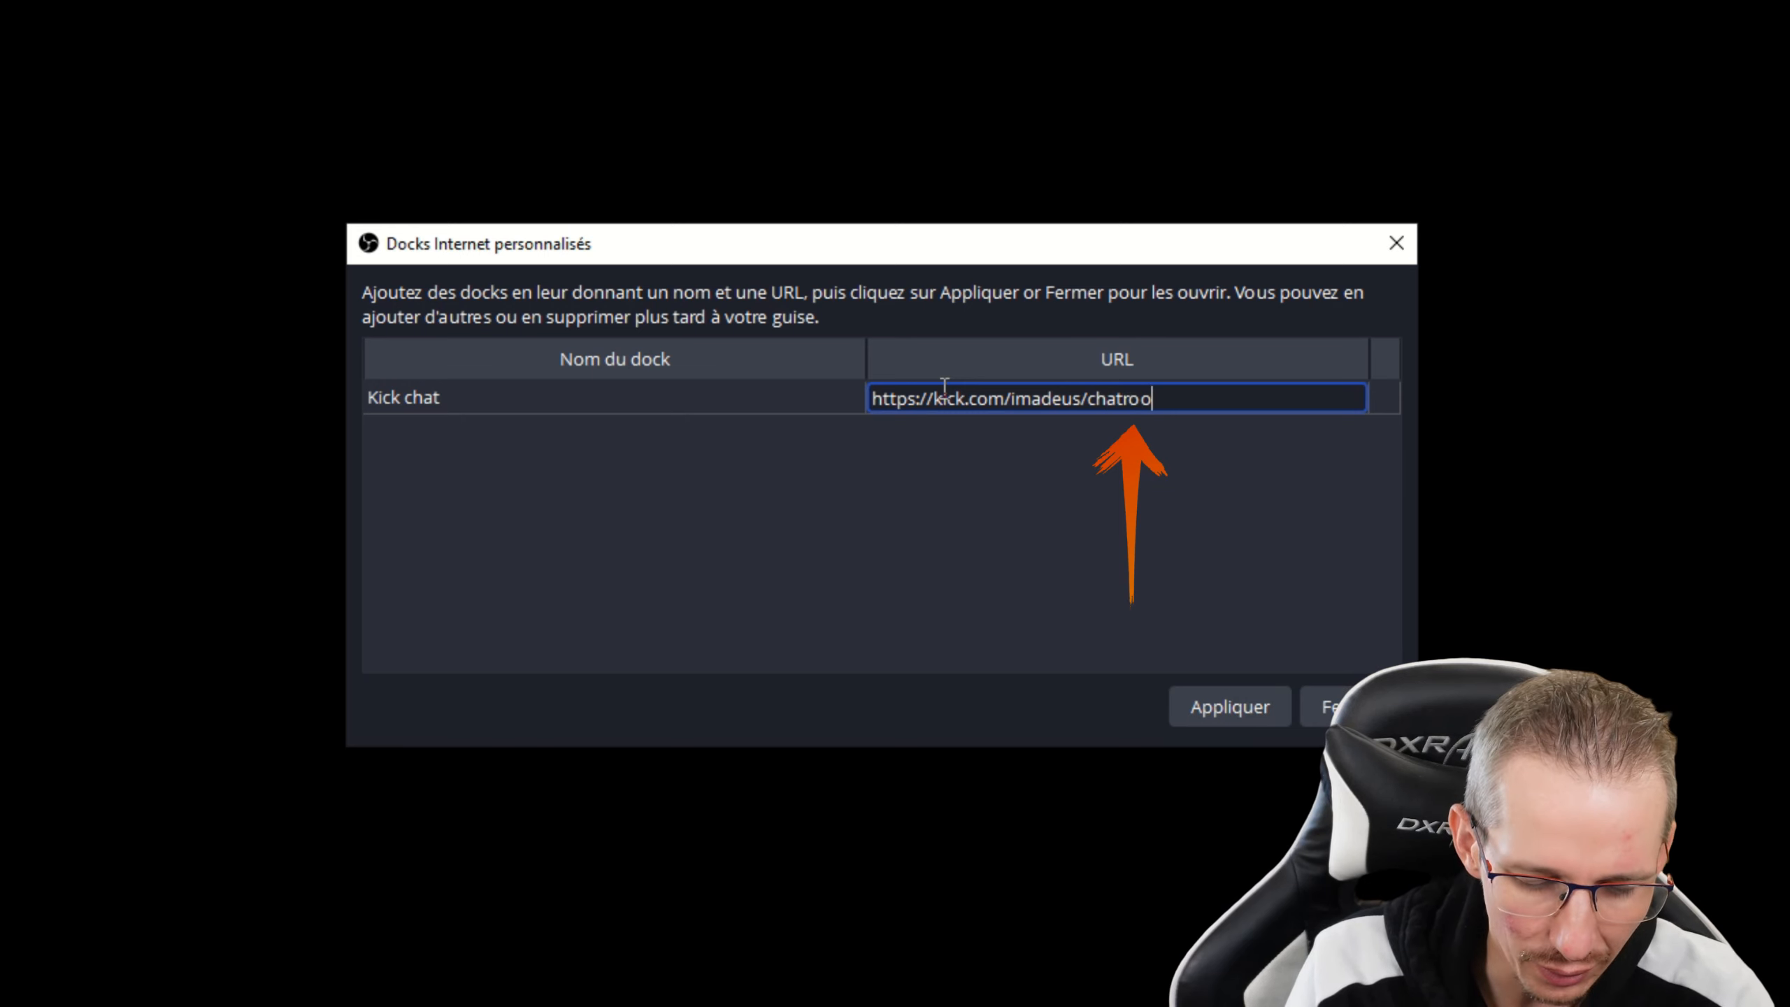
{"action": "type", "text": "m"}
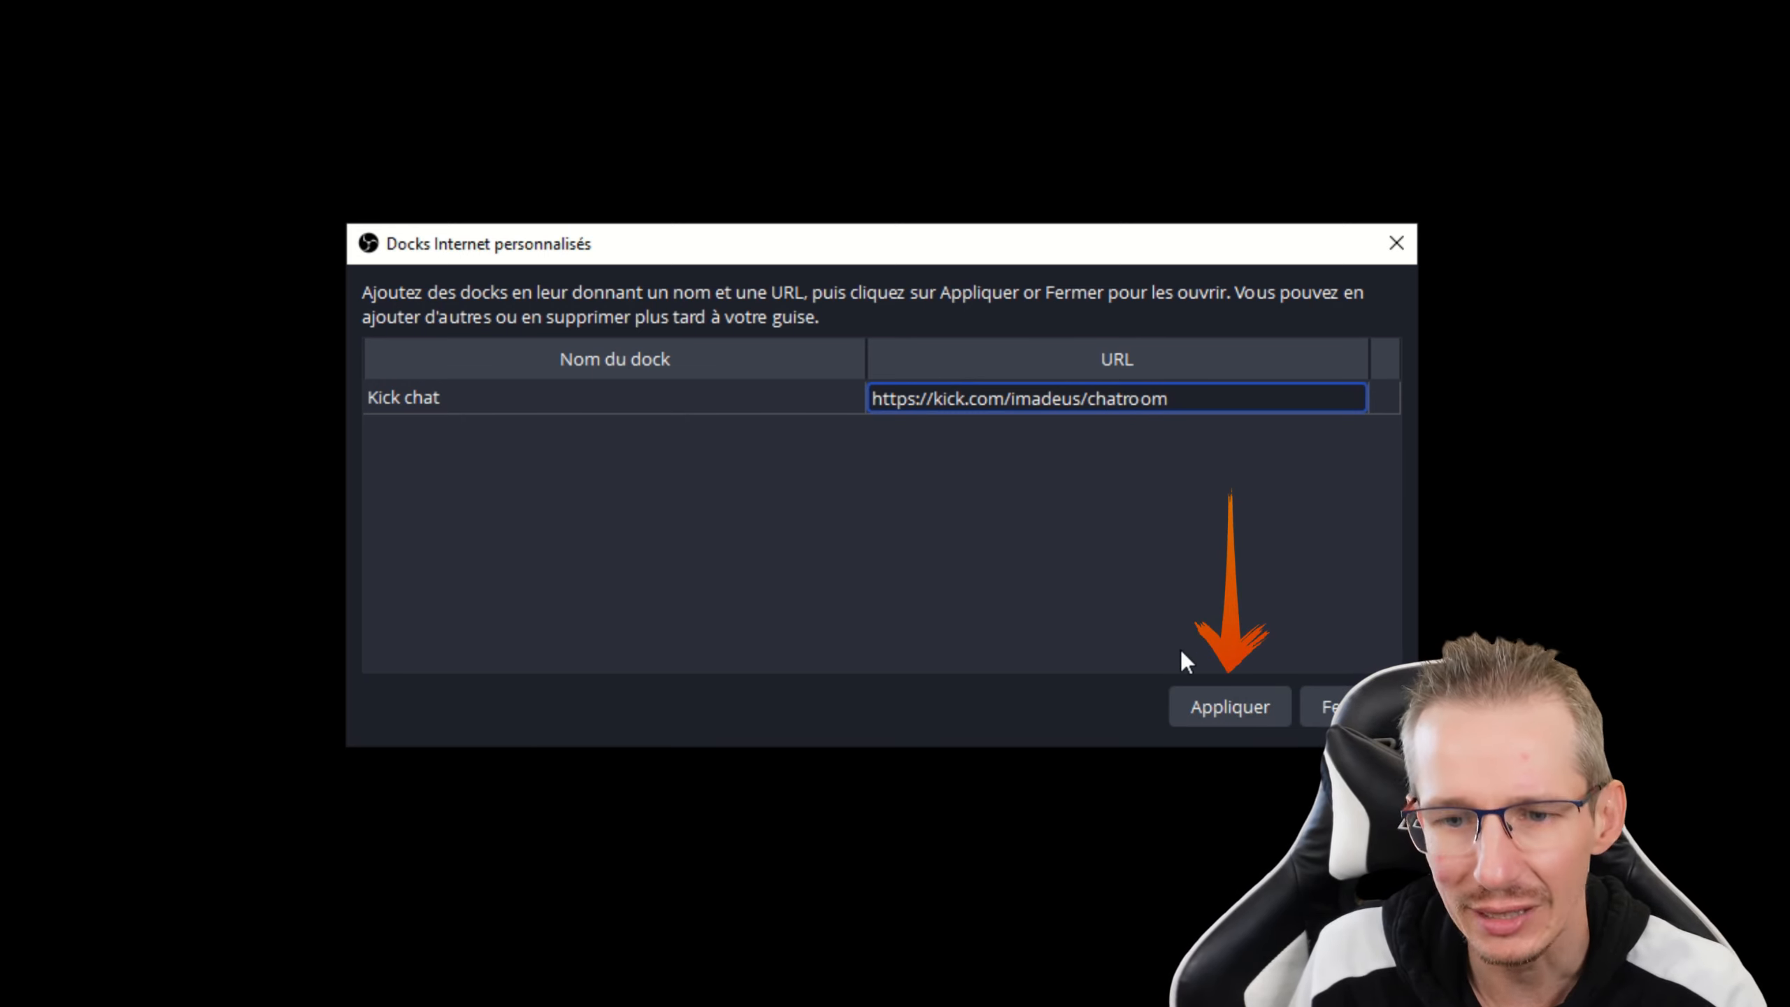
{"action": "left_click", "coordinate": [1211, 704]}
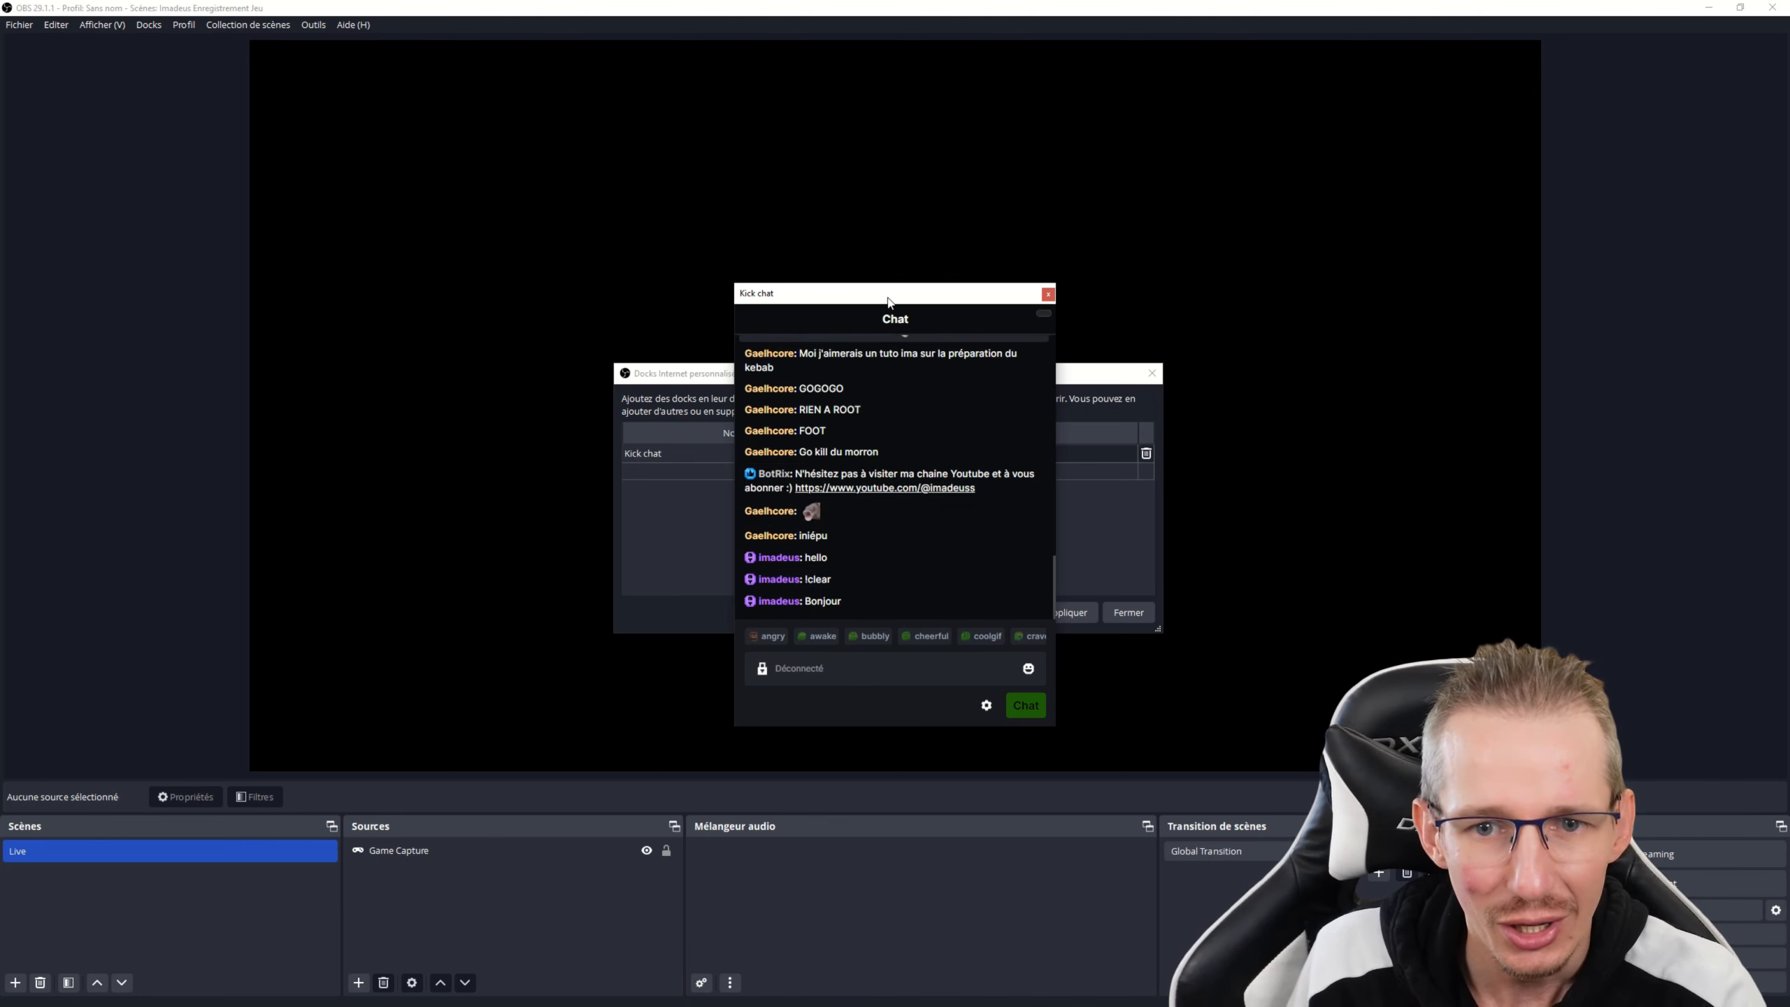
Dock the floating Kick chat window to the left of the preview and close the custom docks dialog.
{"action": "left_click_drag", "start_coordinate": [885, 300], "coordinate": [205, 291]}
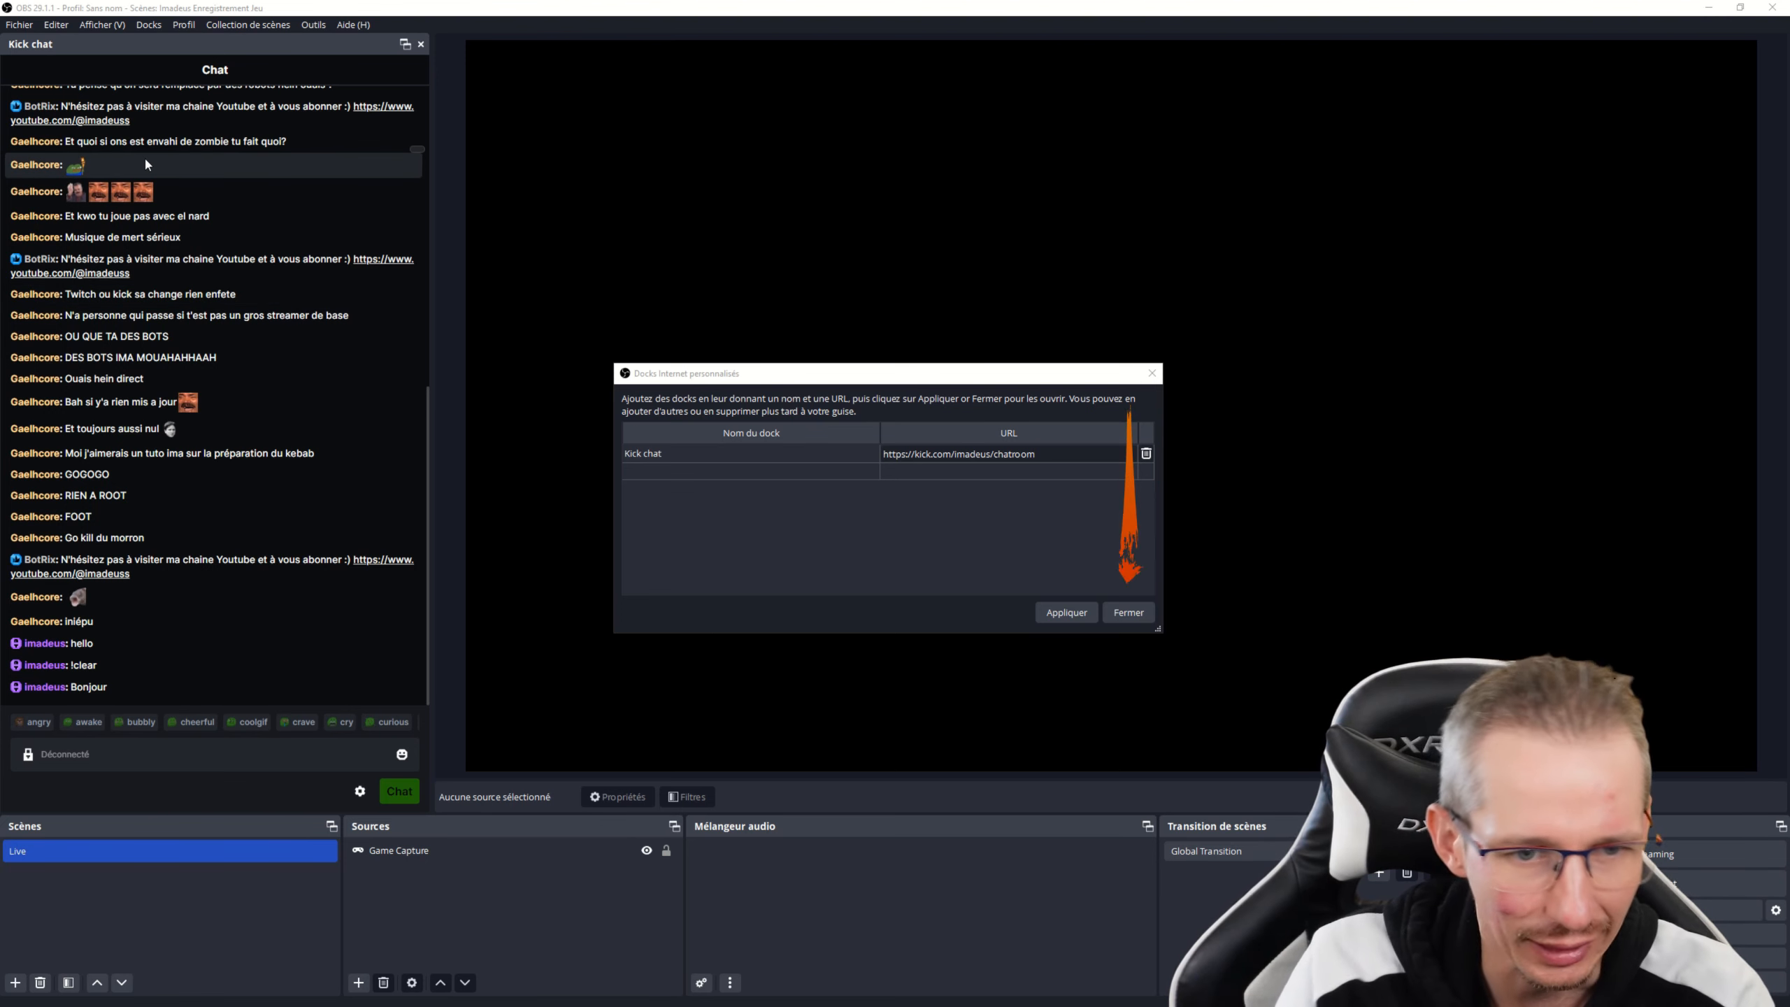
{"action": "left_click", "coordinate": [1130, 612]}
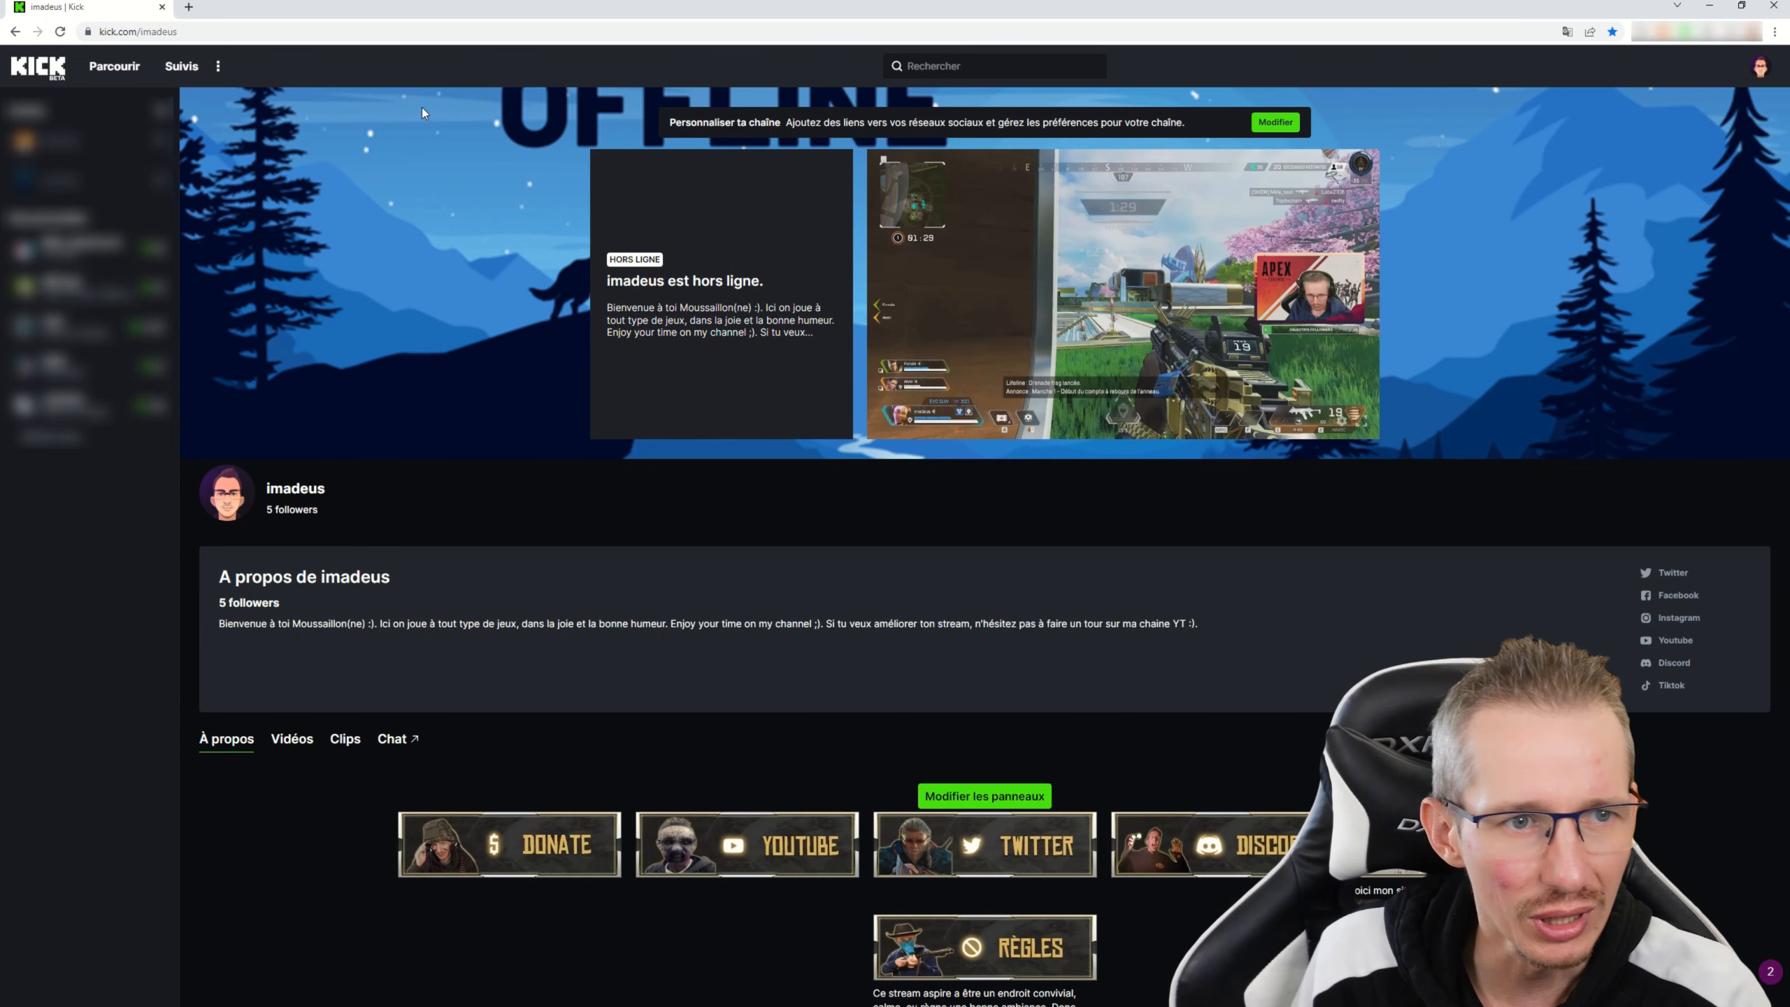
Switch to the Kick channel page in the browser, show its chat and send the message "Bonjour".
{"action": "left_click", "coordinate": [399, 740]}
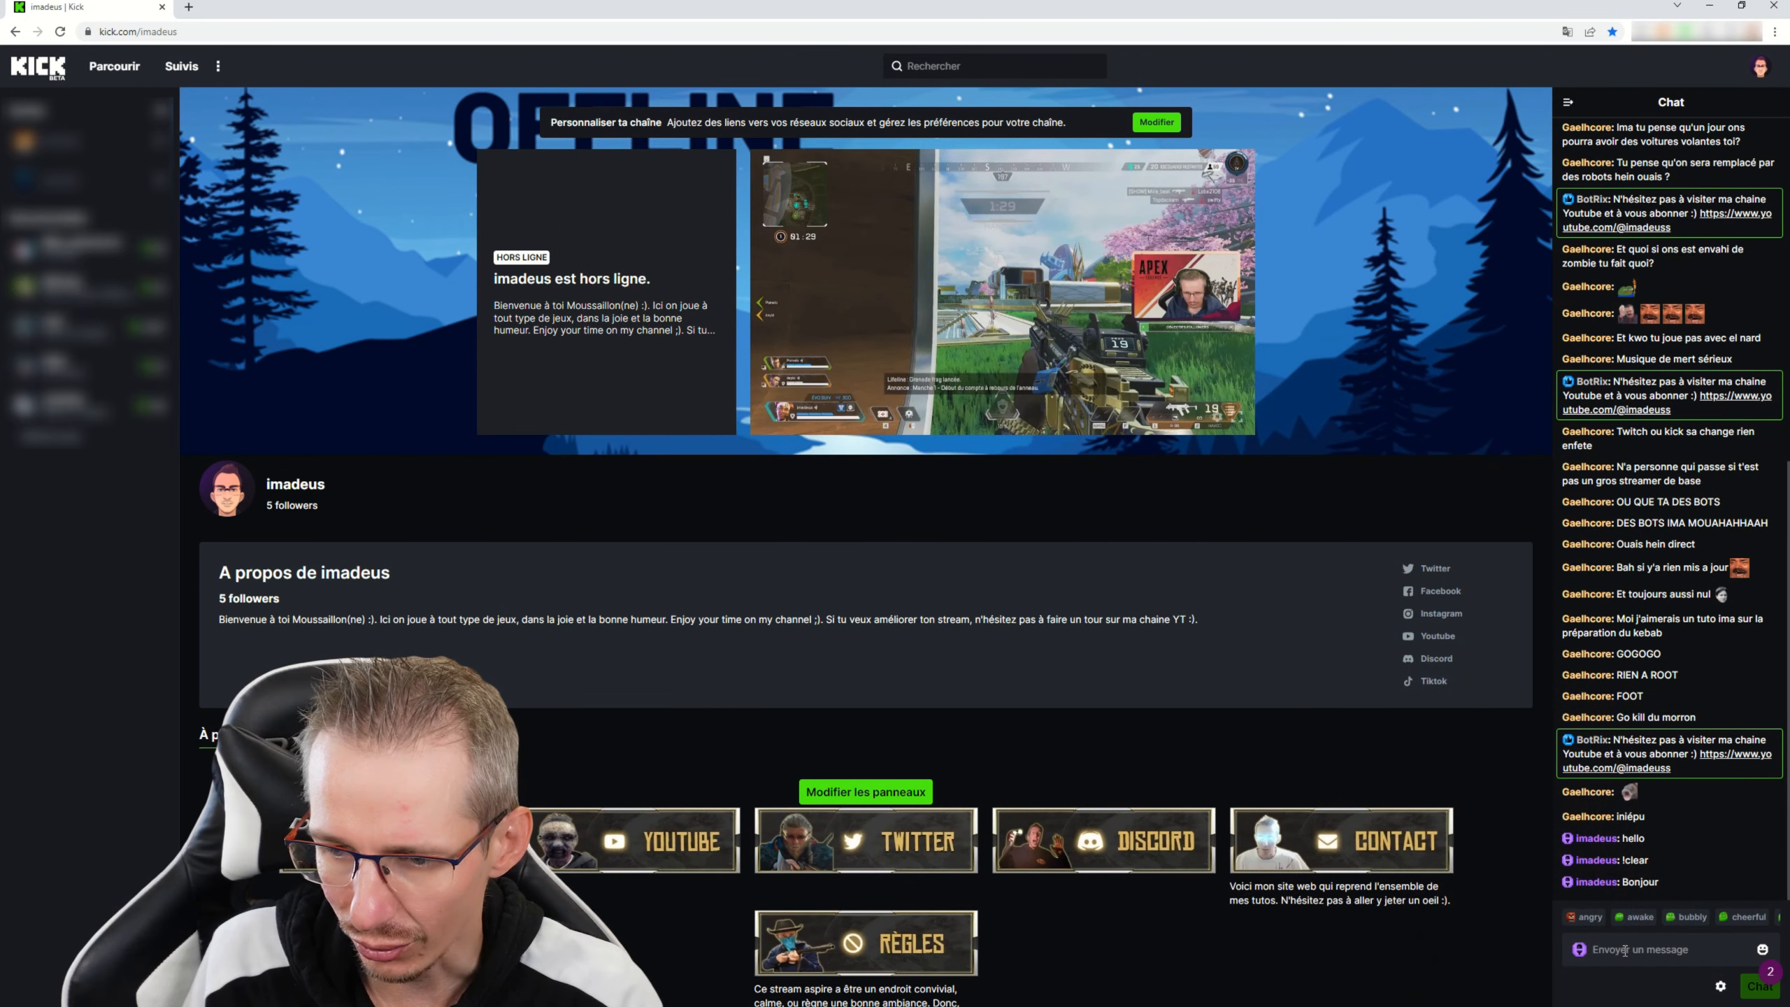
{"action": "left_click", "coordinate": [1627, 949]}
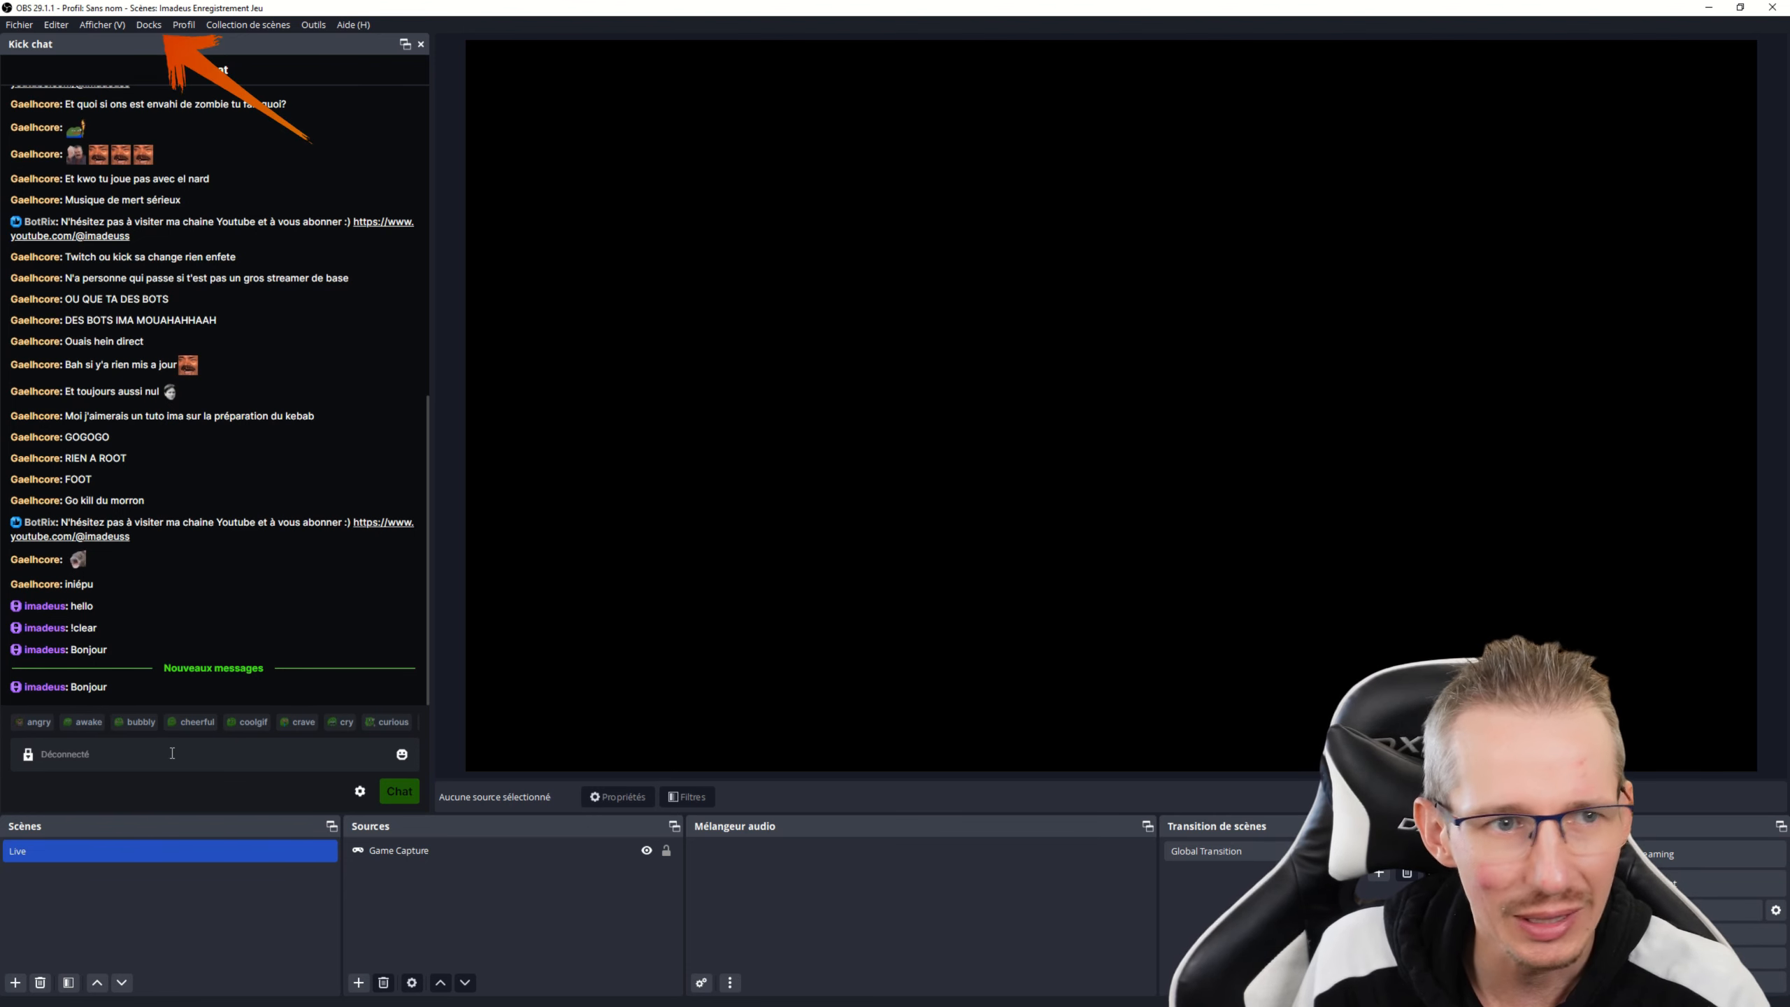
Back in OBS, add a second custom browser dock named "Kick" with the URL kick.com and apply it.
{"action": "left_click", "coordinate": [149, 28]}
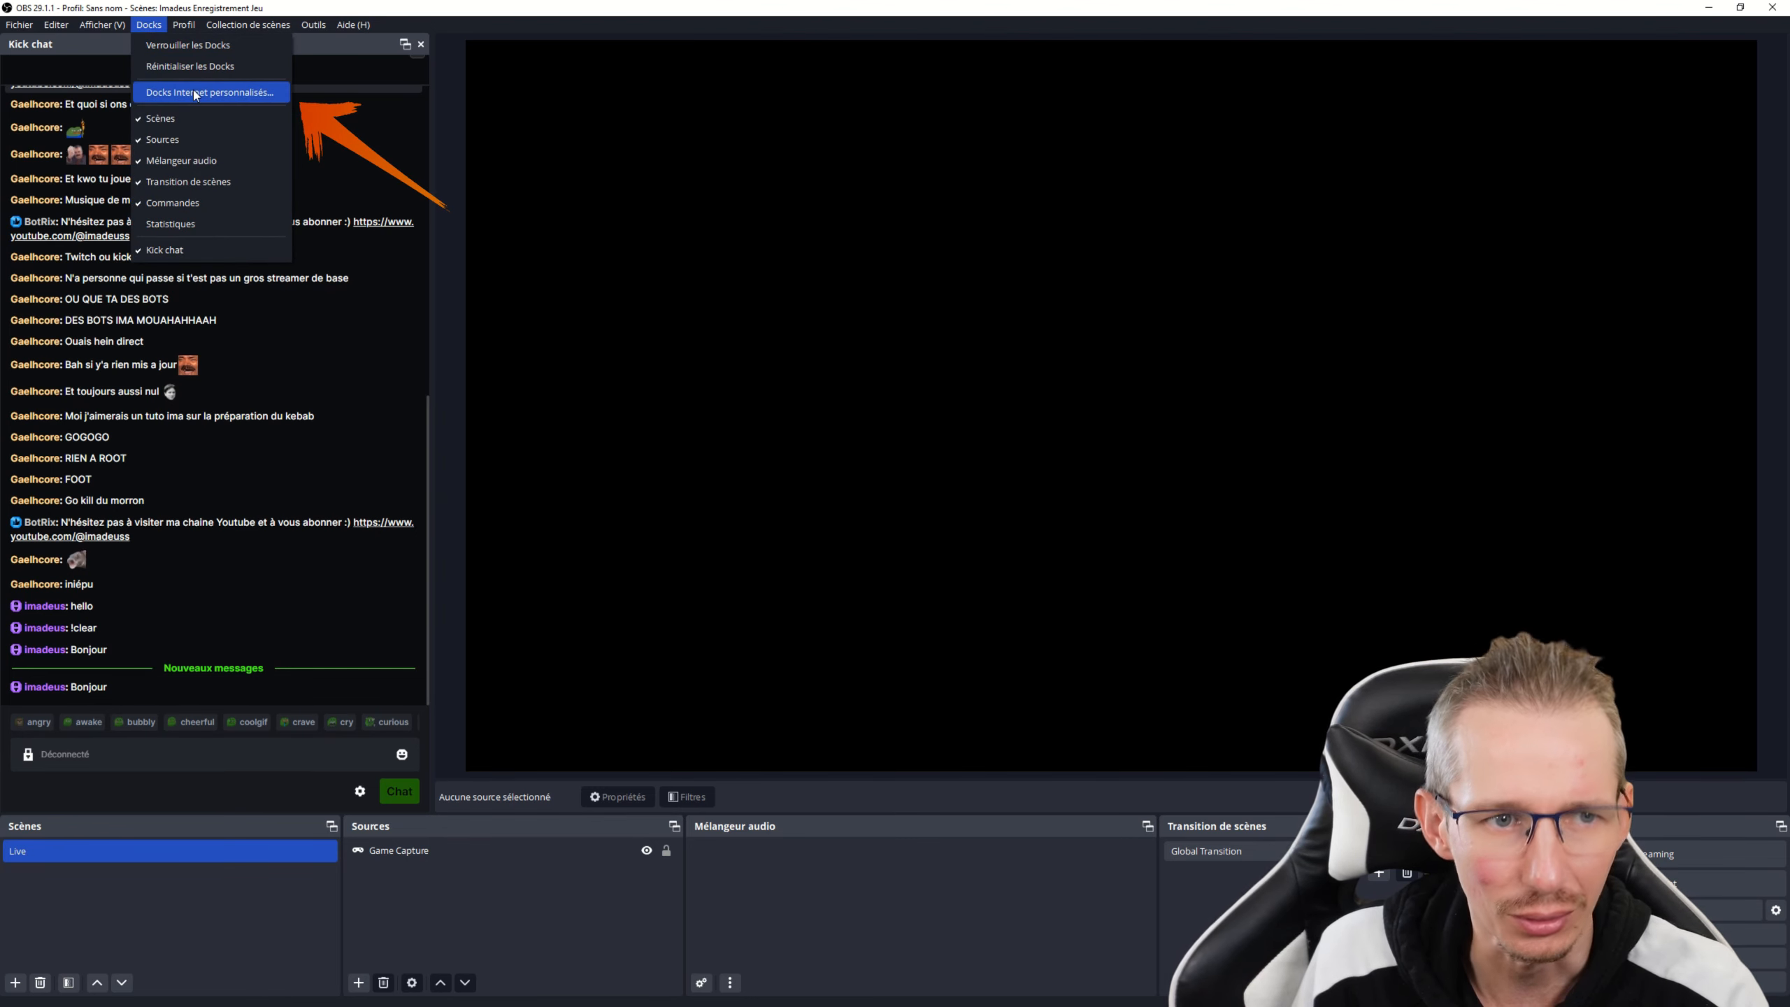
{"action": "left_click", "coordinate": [193, 91]}
{"action": "double_click", "coordinate": [715, 455]}
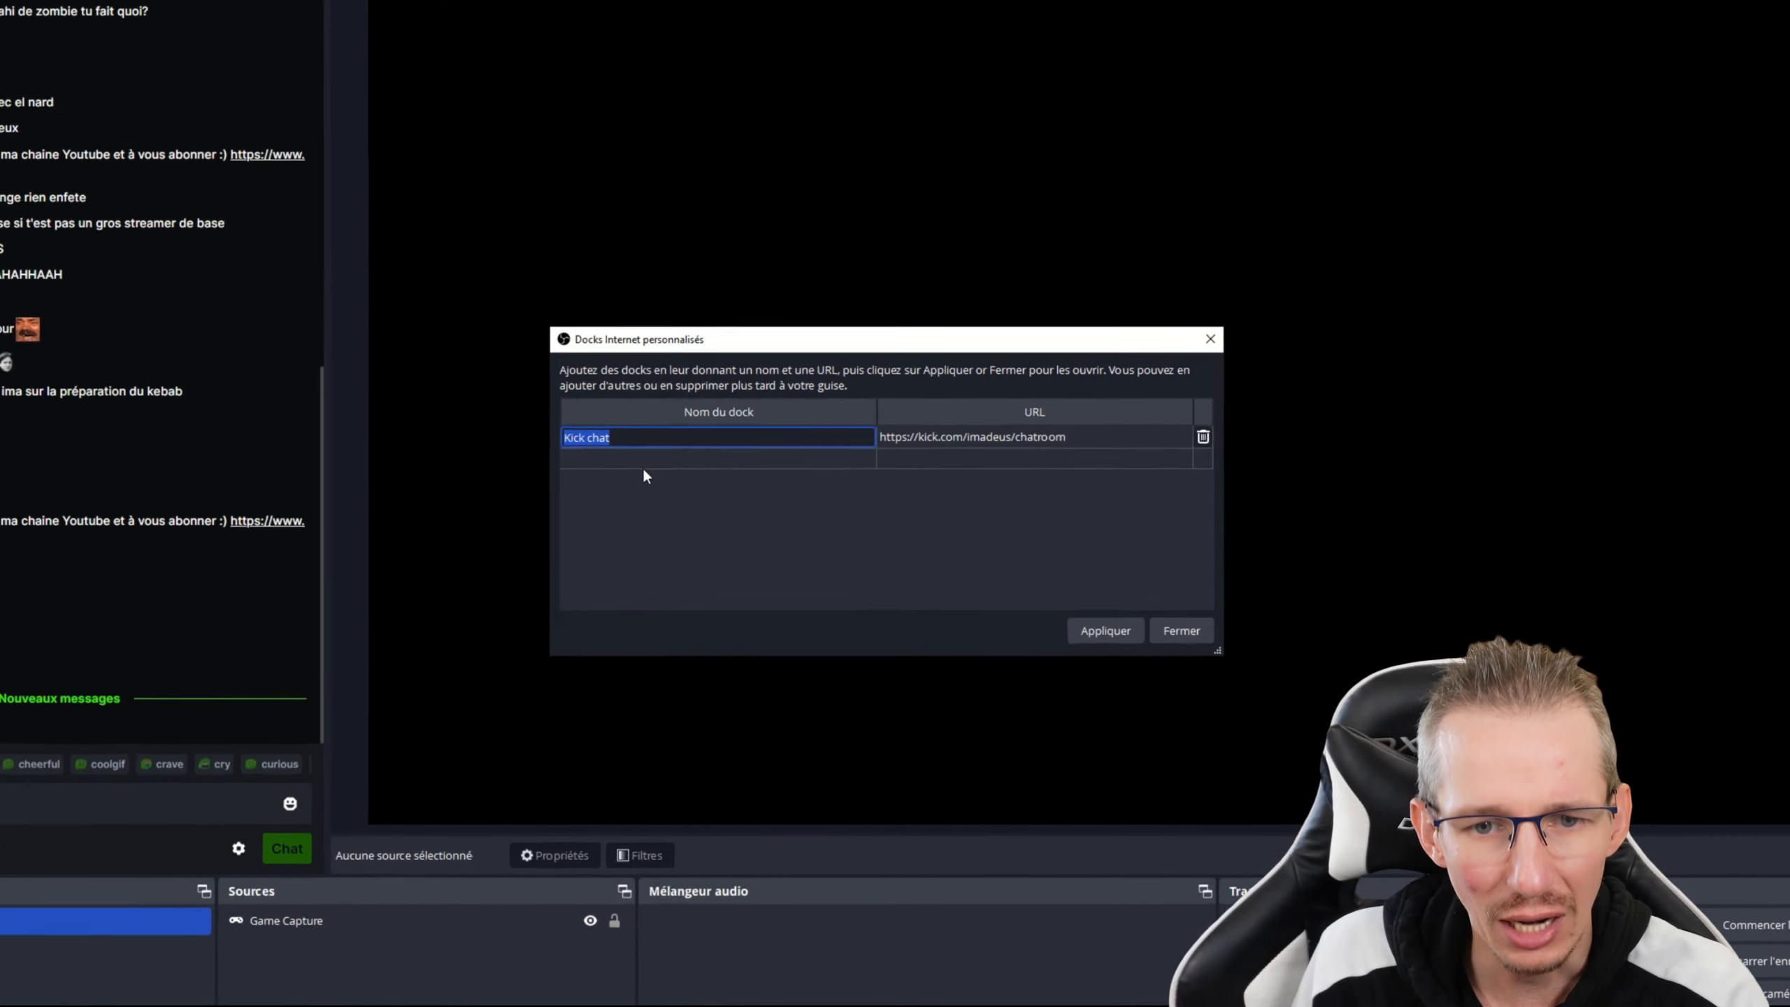
{"action": "double_click", "coordinate": [673, 463]}
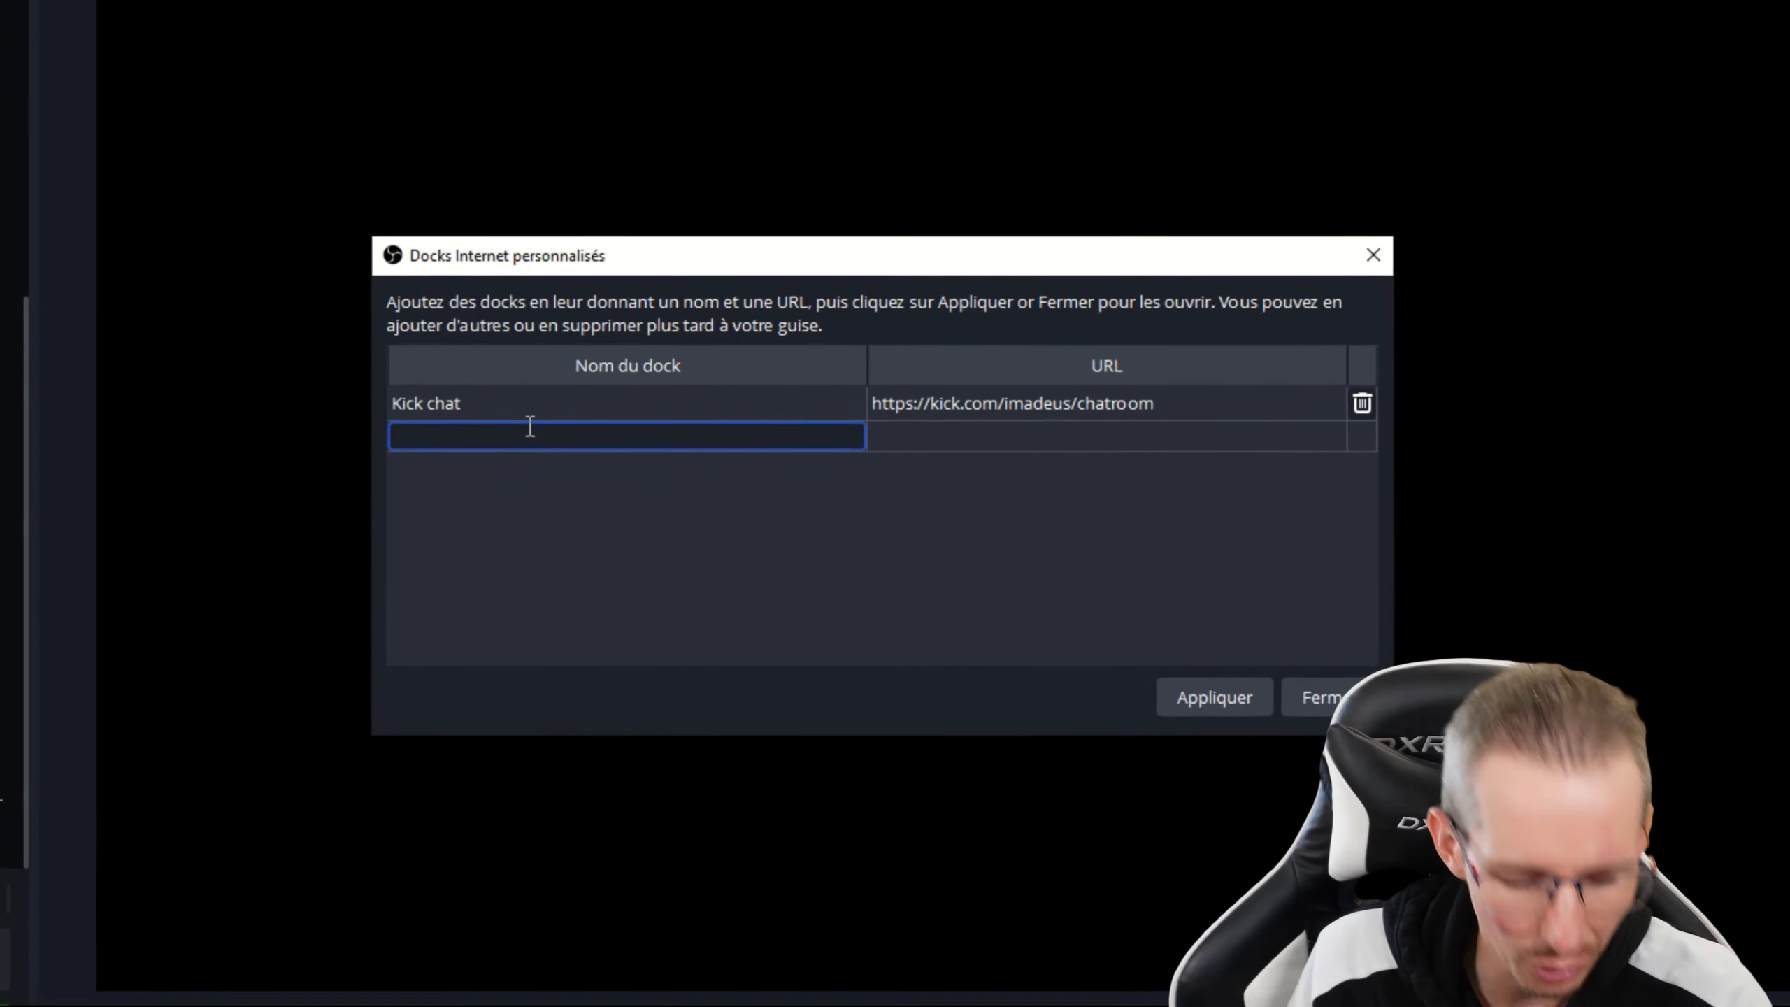
{"action": "type", "text": "Kick"}
{"action": "key", "text": "Tab"}
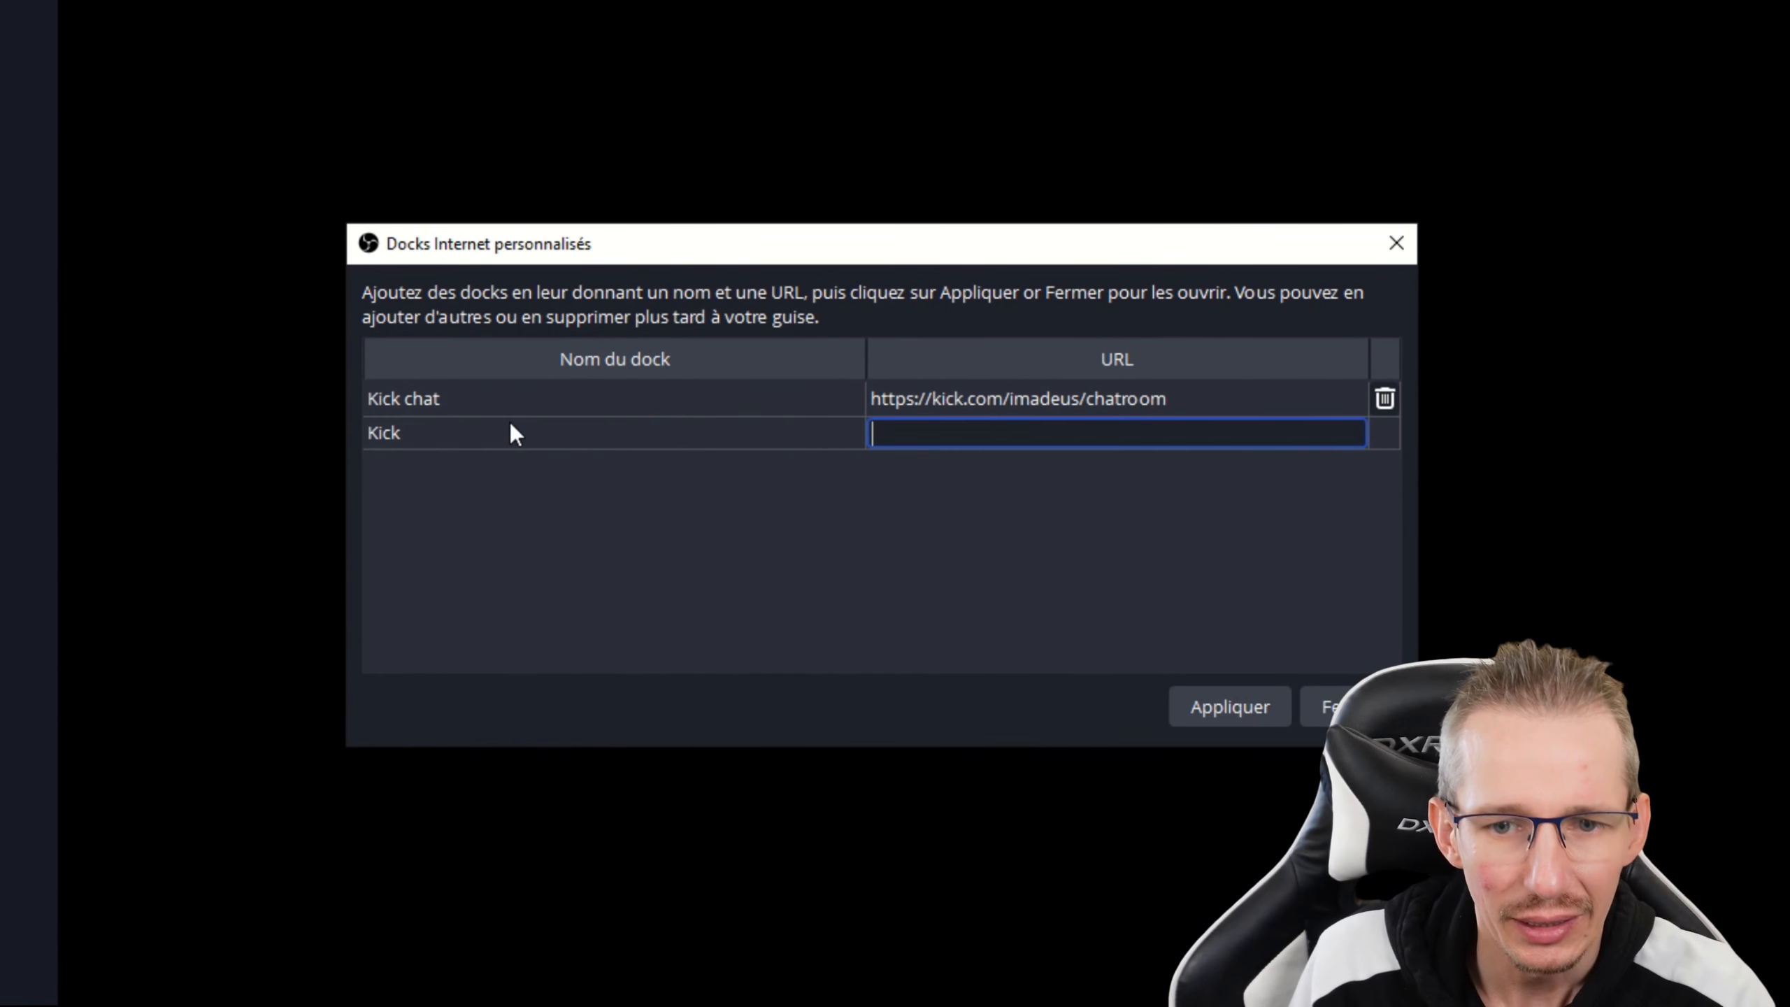
{"action": "type", "text": "kick.com"}
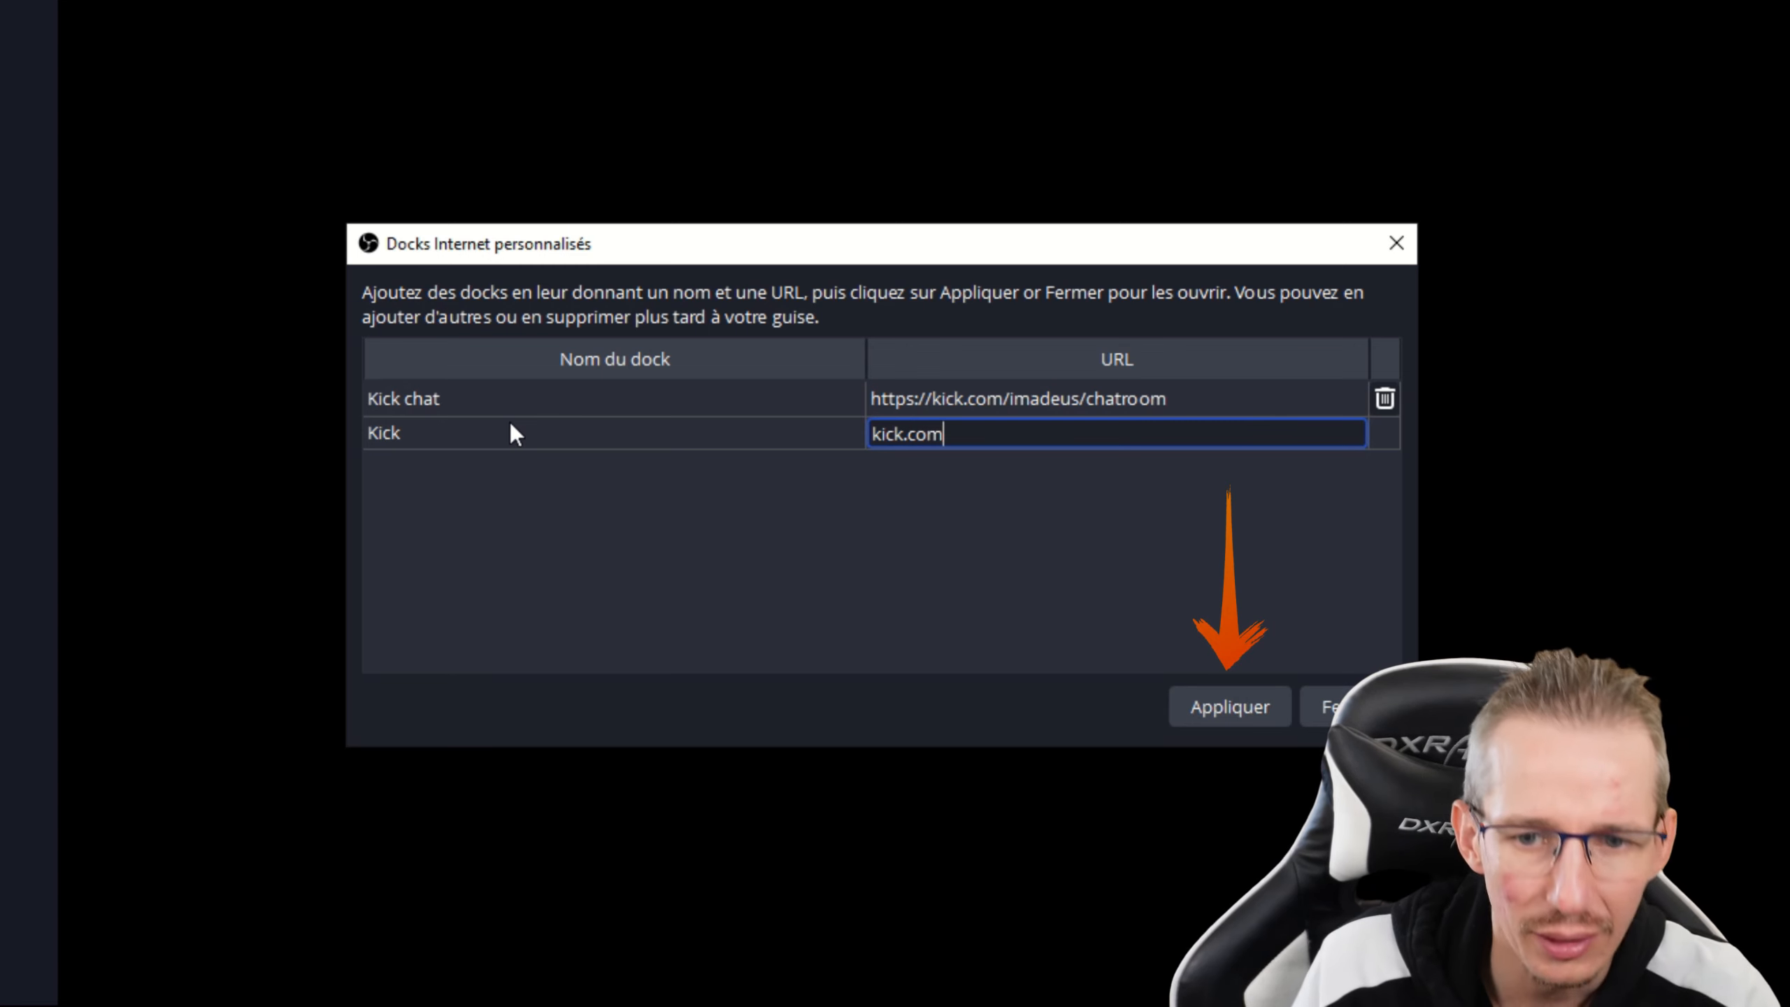
{"action": "left_click", "coordinate": [1209, 705]}
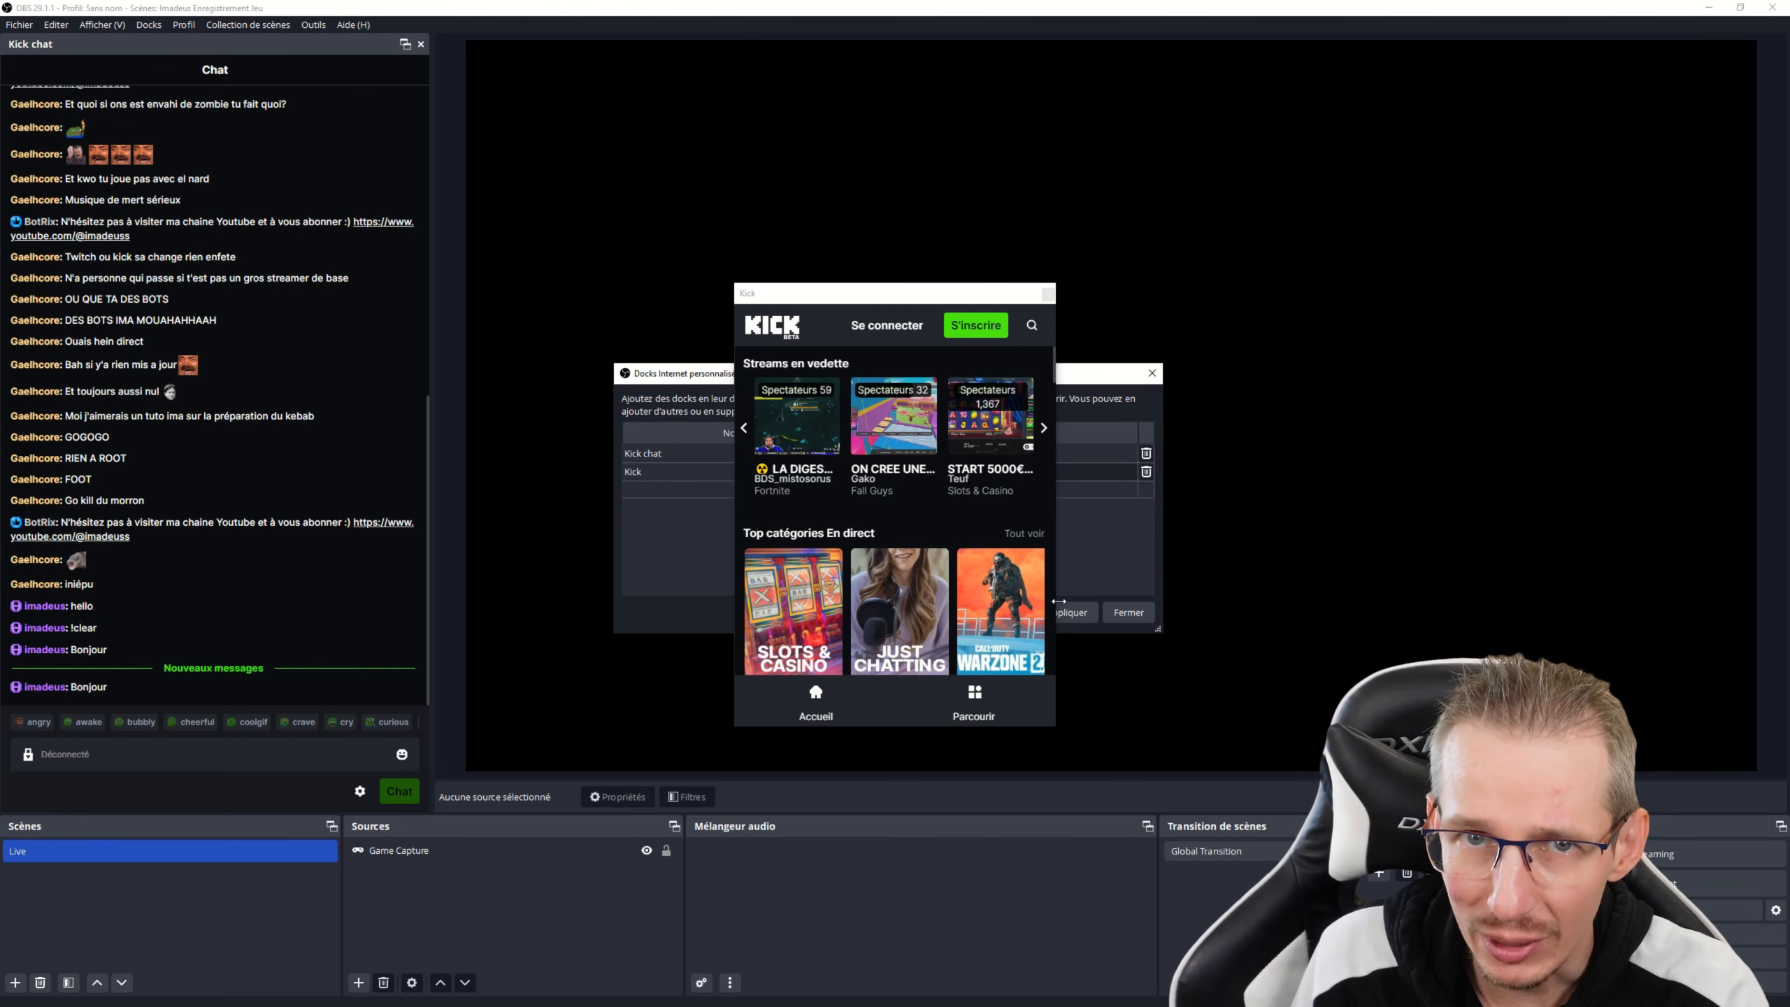
Log in to Kick in the new dock with the account username and password, and close the dock and the custom docks dialog.
{"action": "left_click", "coordinate": [885, 326]}
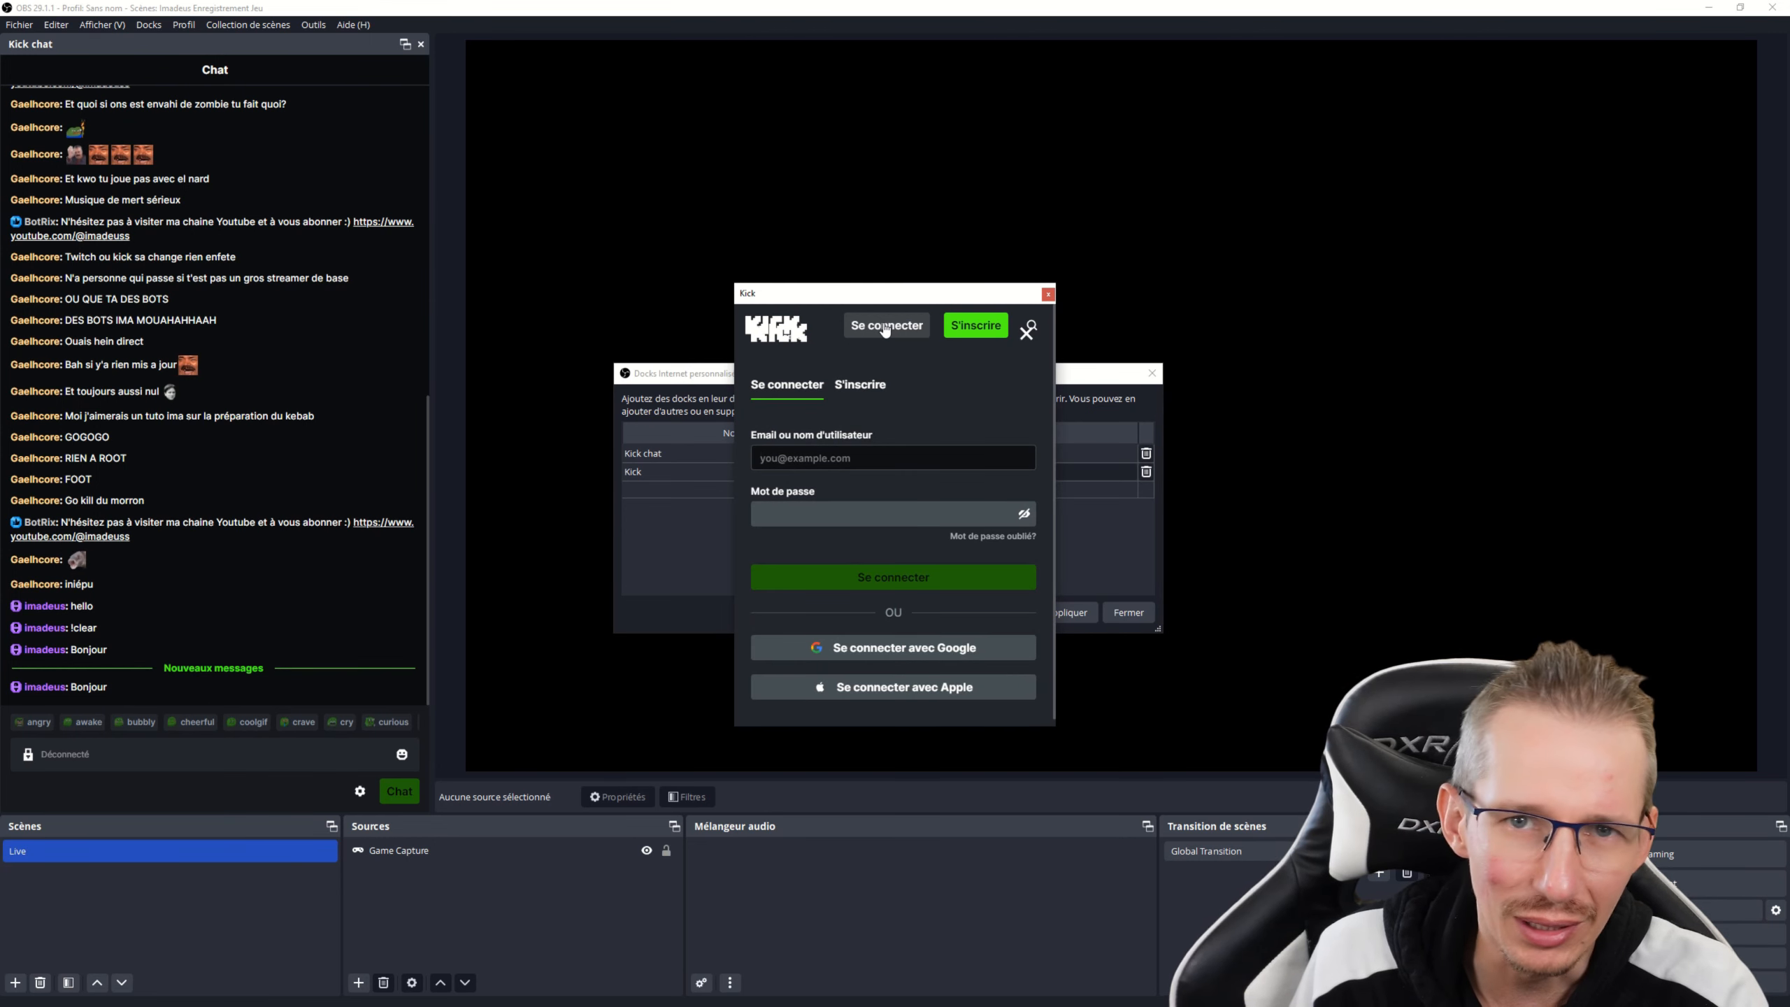
{"action": "type", "text": "..."}
{"action": "key", "text": "Tab"}
{"action": "type", "text": "..."}
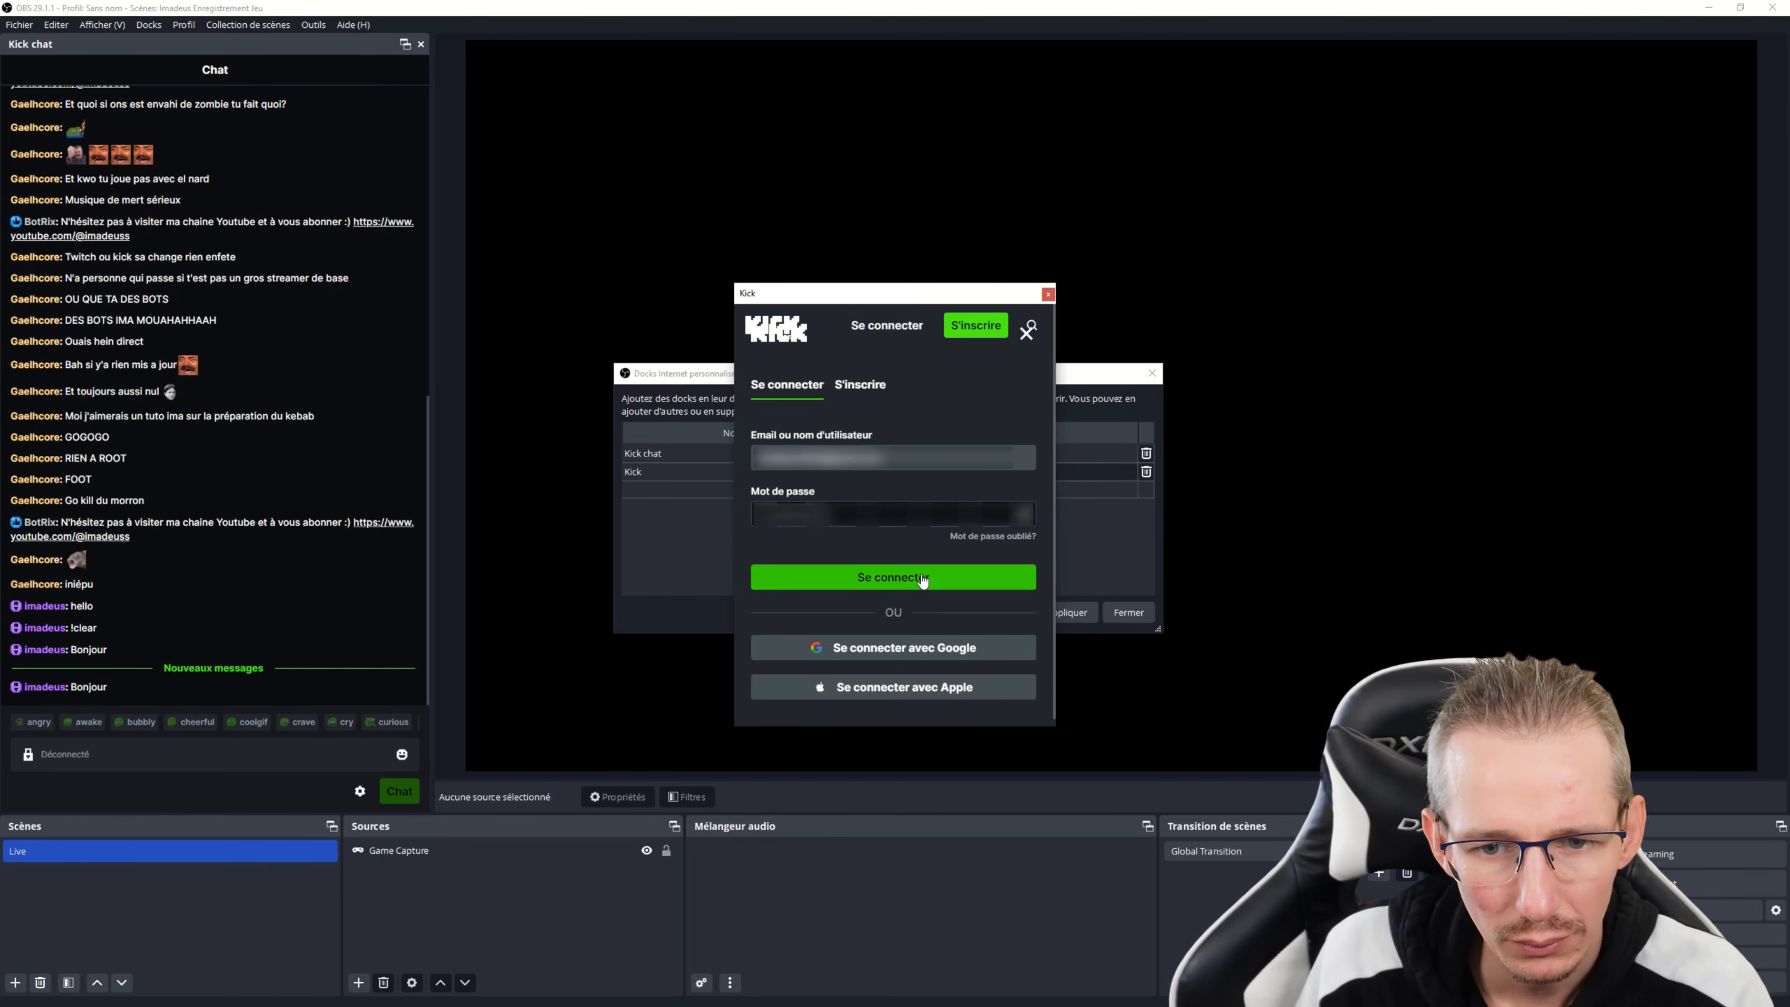
{"action": "left_click", "coordinate": [921, 578]}
{"action": "type", "text": "..."}
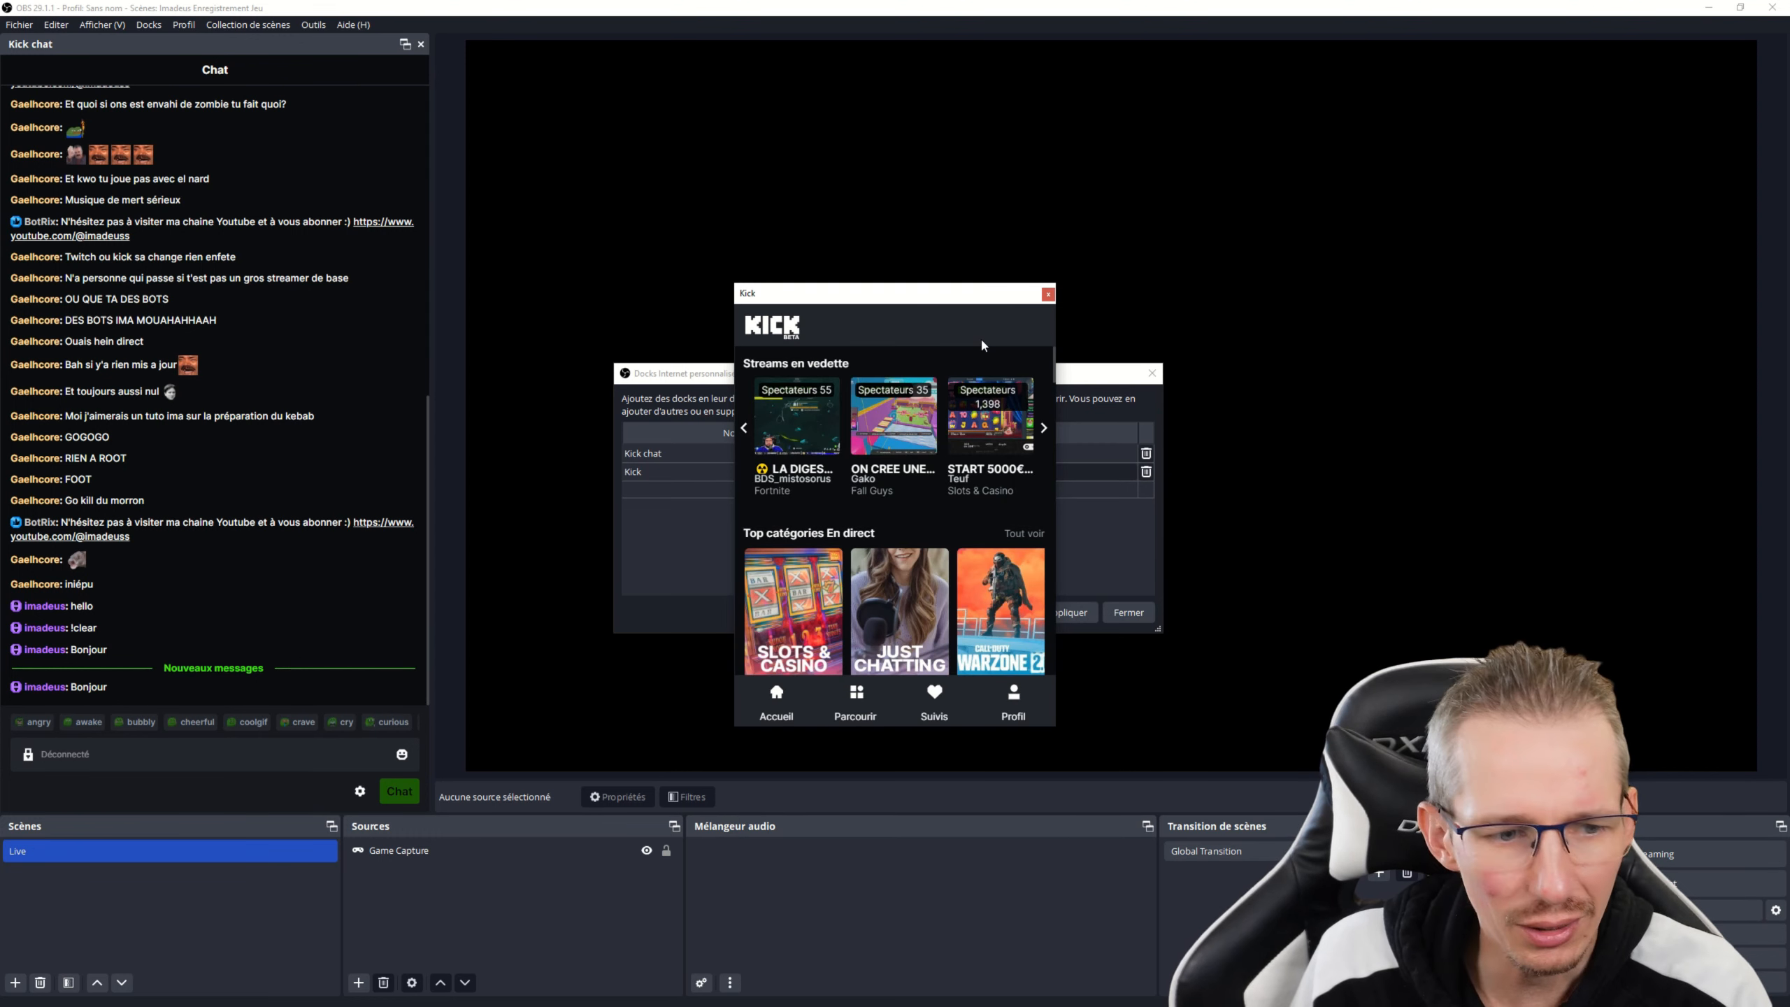
{"action": "left_click", "coordinate": [1048, 295]}
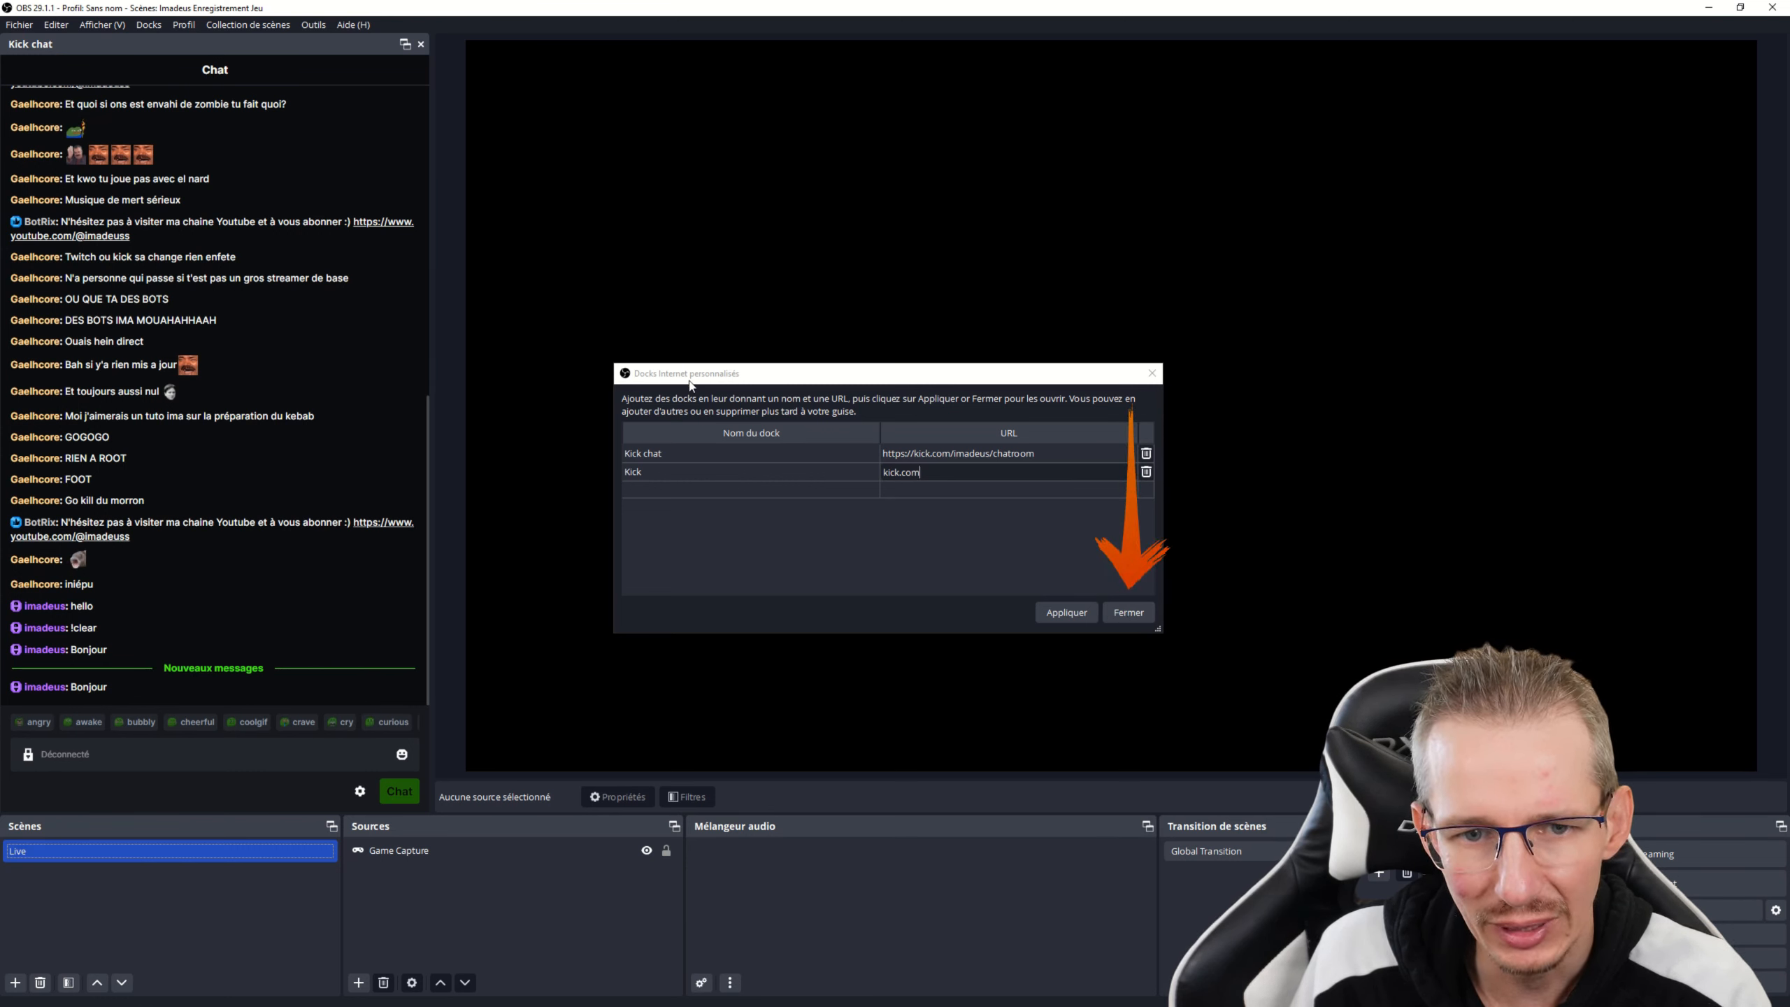
{"action": "left_click", "coordinate": [1129, 612]}
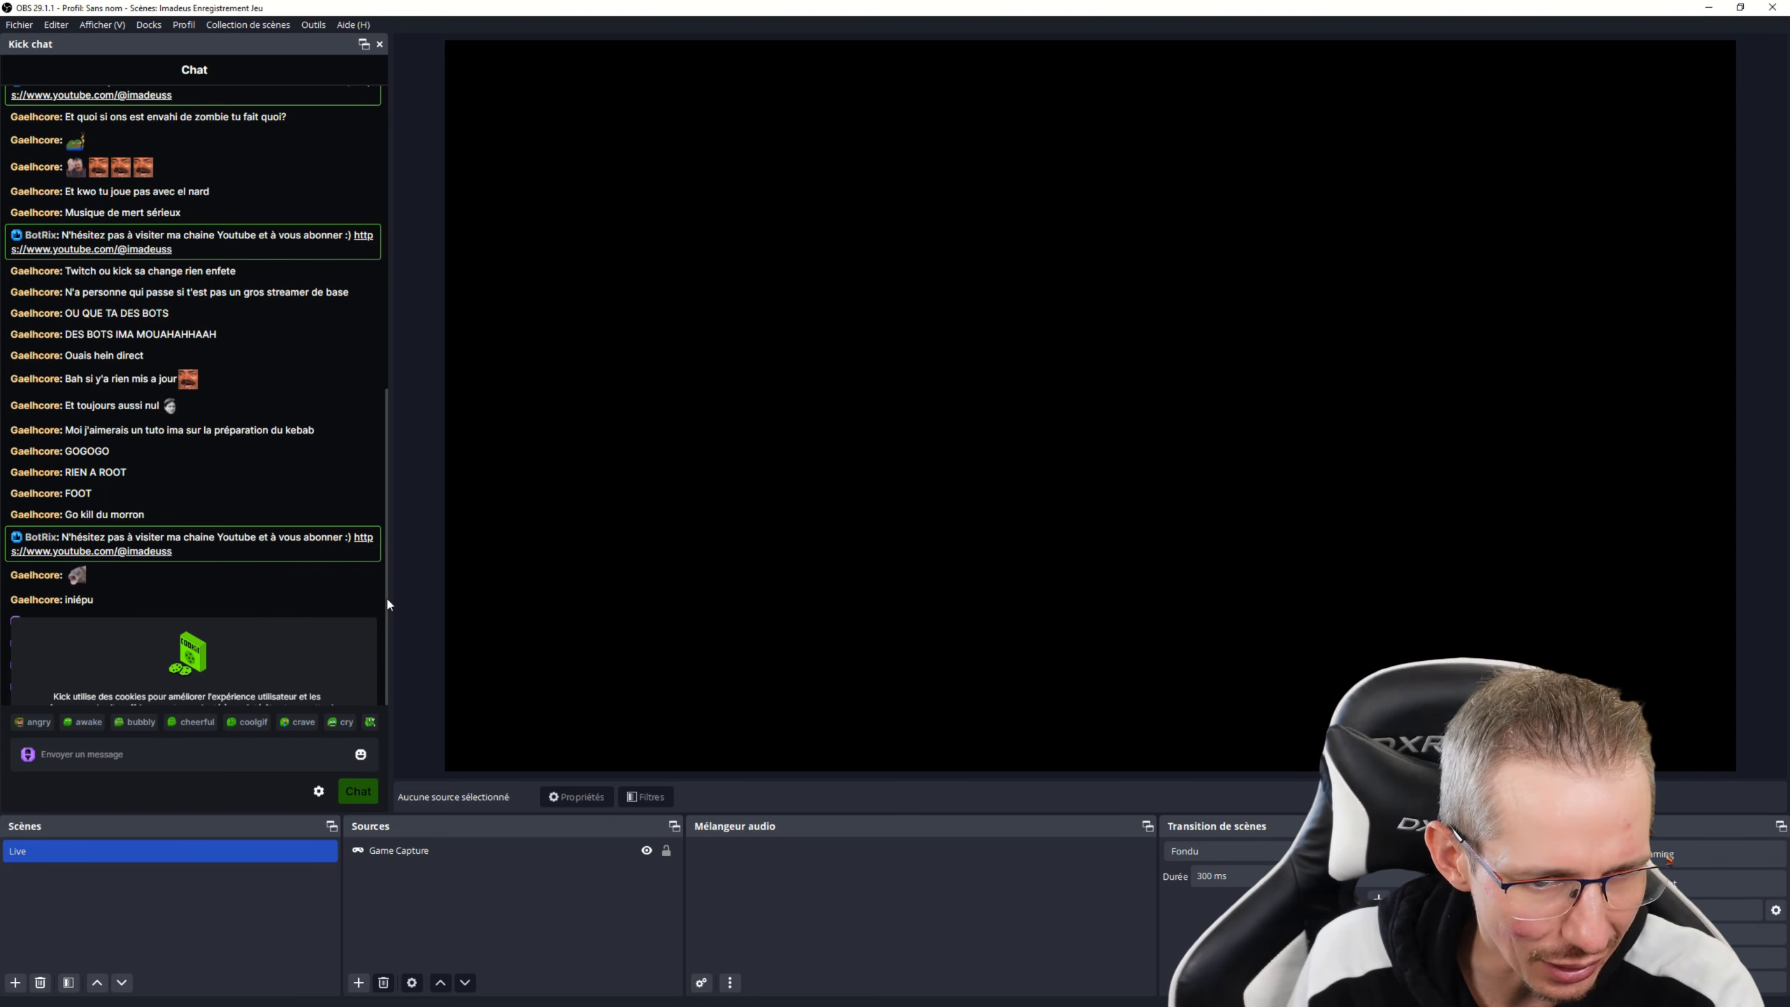
Narrow the Kick chat dock, then move it above the preview across the full width.
{"action": "scroll", "coordinate": [383, 585], "scroll_direction": "up", "scroll_amount": 1}
{"action": "left_click_drag", "start_coordinate": [381, 570], "coordinate": [393, 520]}
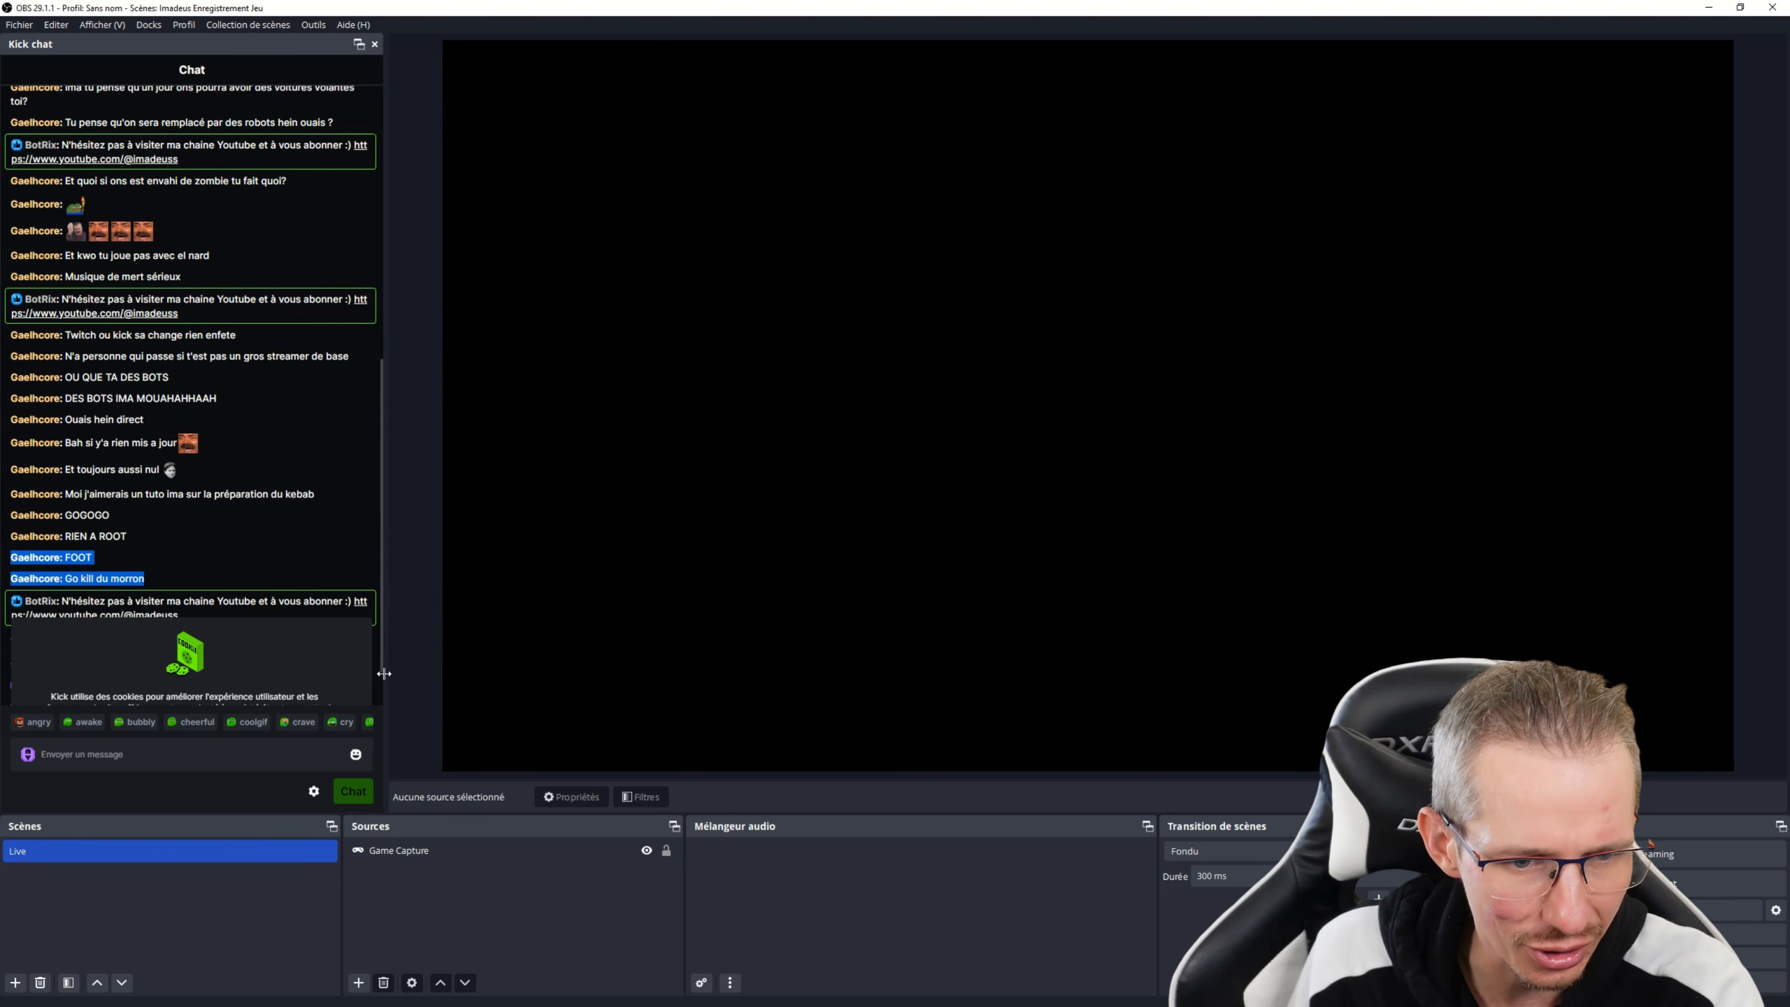
{"action": "left_click_drag", "start_coordinate": [192, 58], "coordinate": [621, 62]}
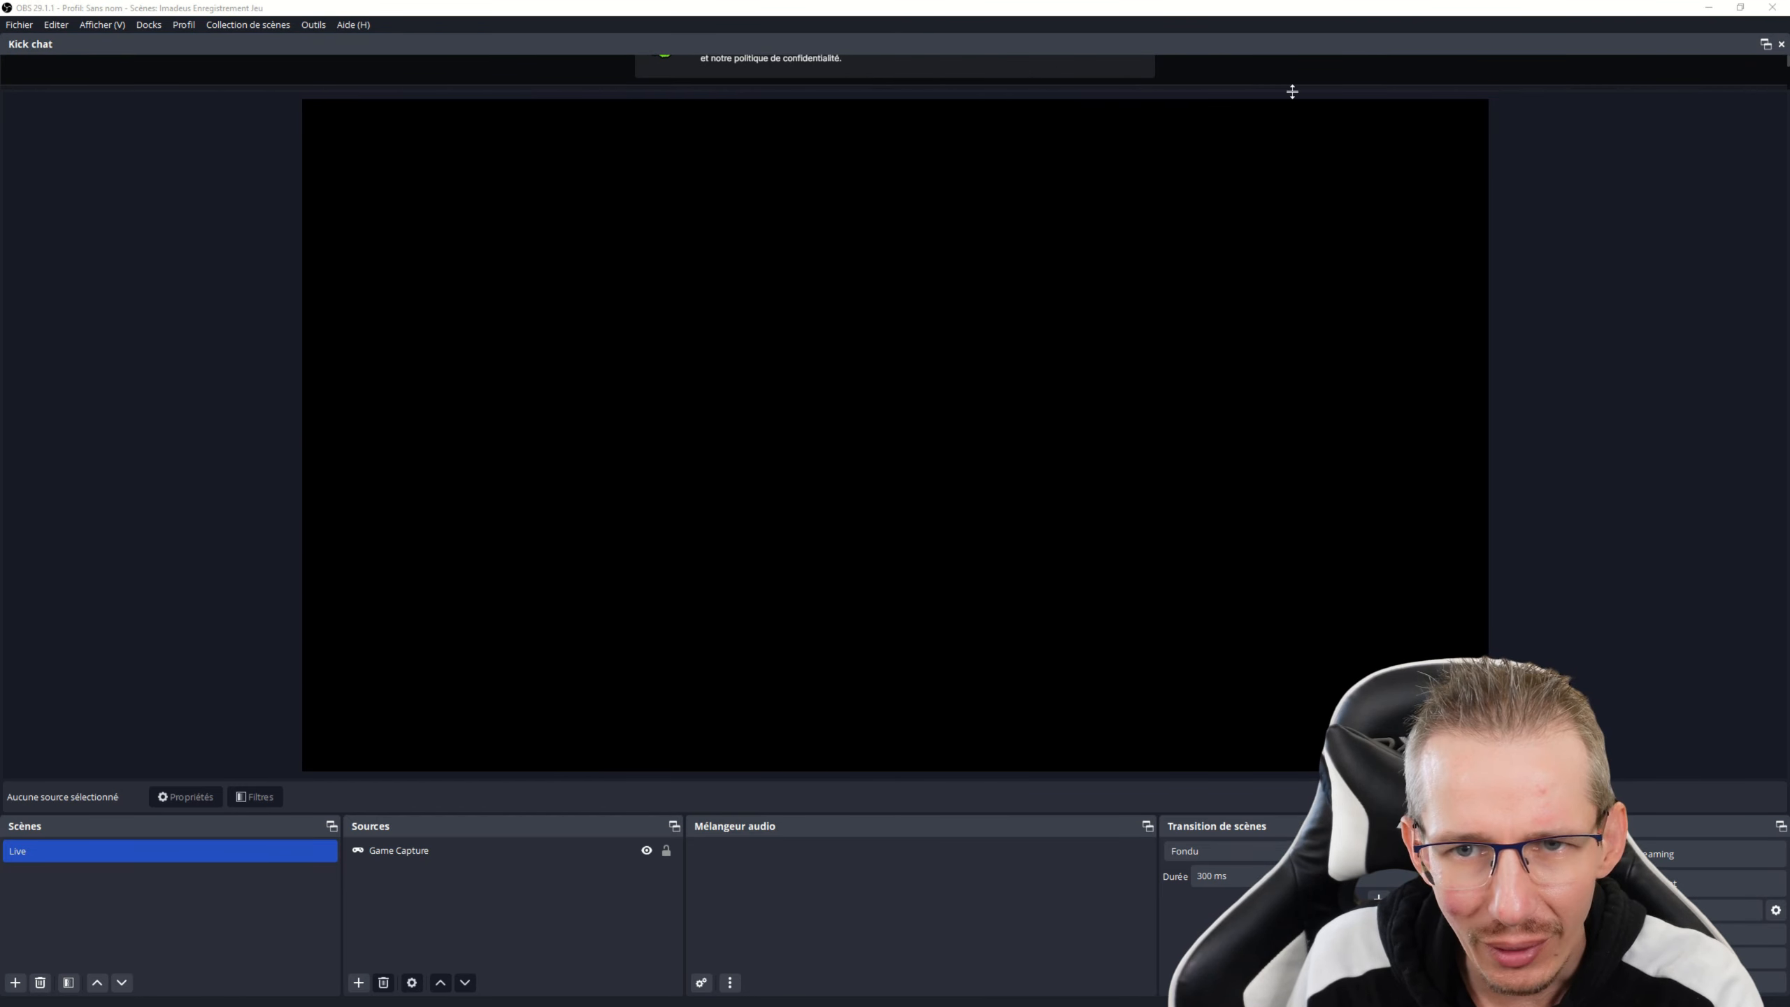
Enlarge the Kick chat dock in a reduced OBS window, accept Kick's cookies, and maximize the window again.
{"action": "left_click", "coordinate": [1741, 8]}
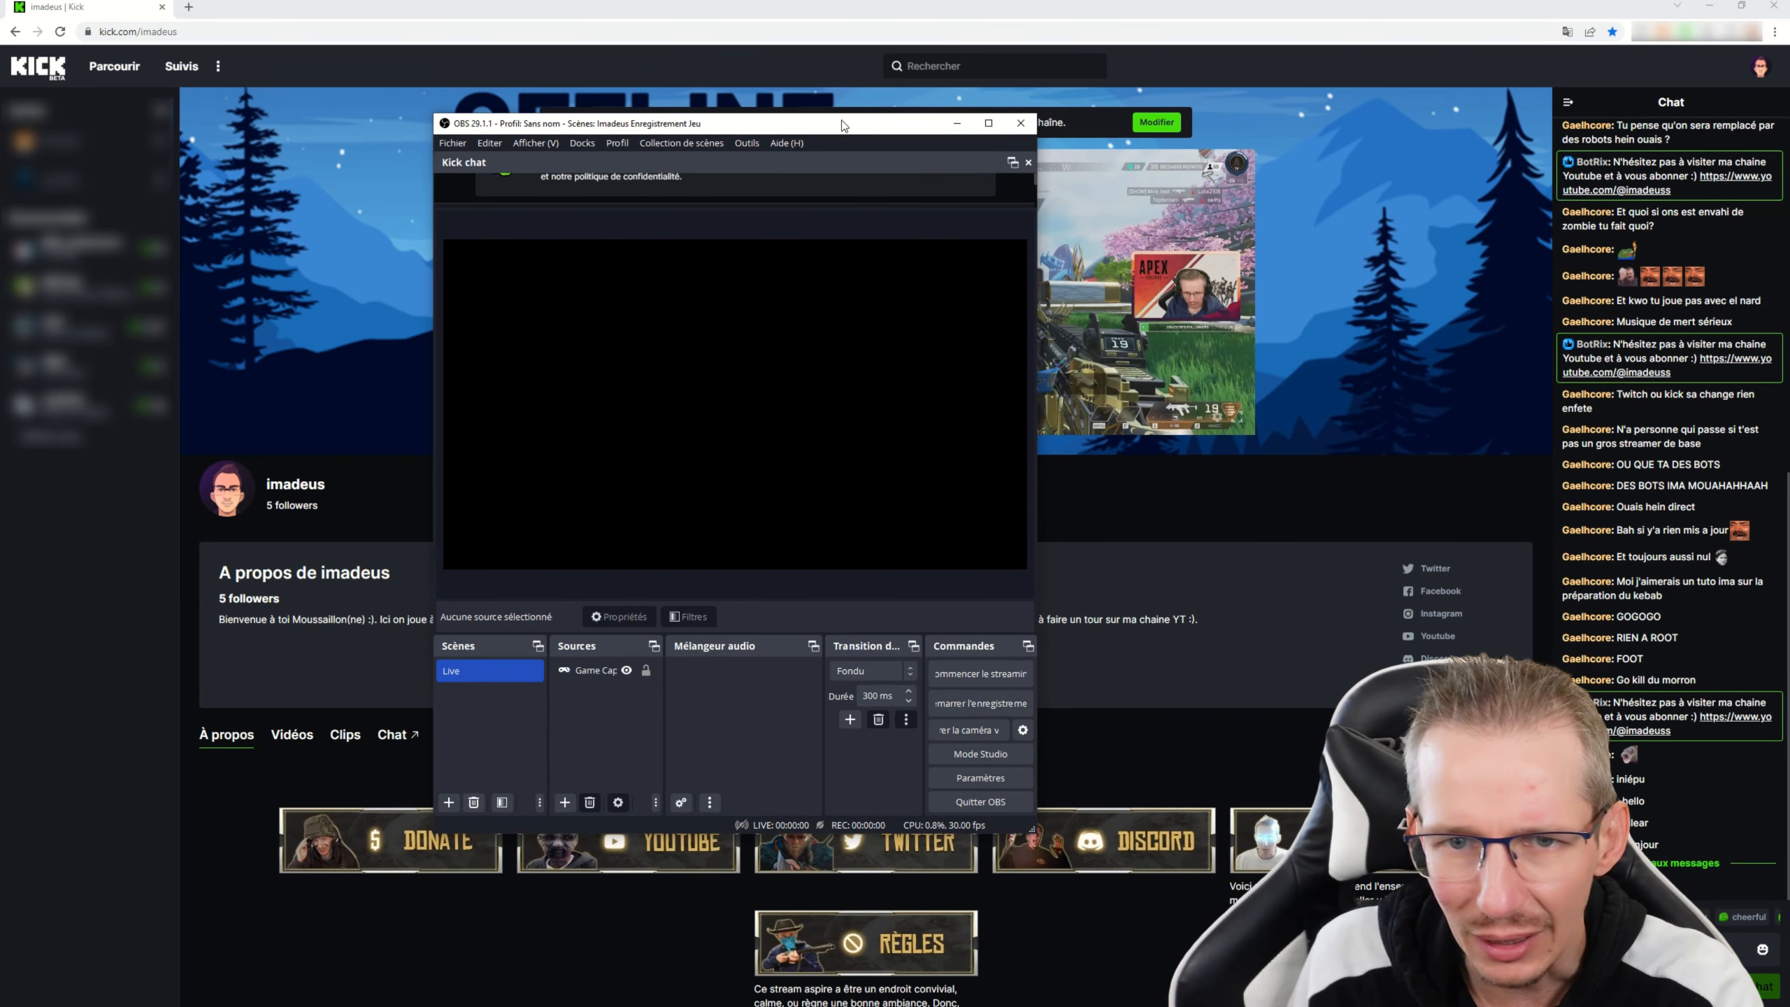
{"action": "left_click_drag", "start_coordinate": [843, 124], "coordinate": [826, 129]}
{"action": "left_click_drag", "start_coordinate": [1021, 146], "coordinate": [1303, 144]}
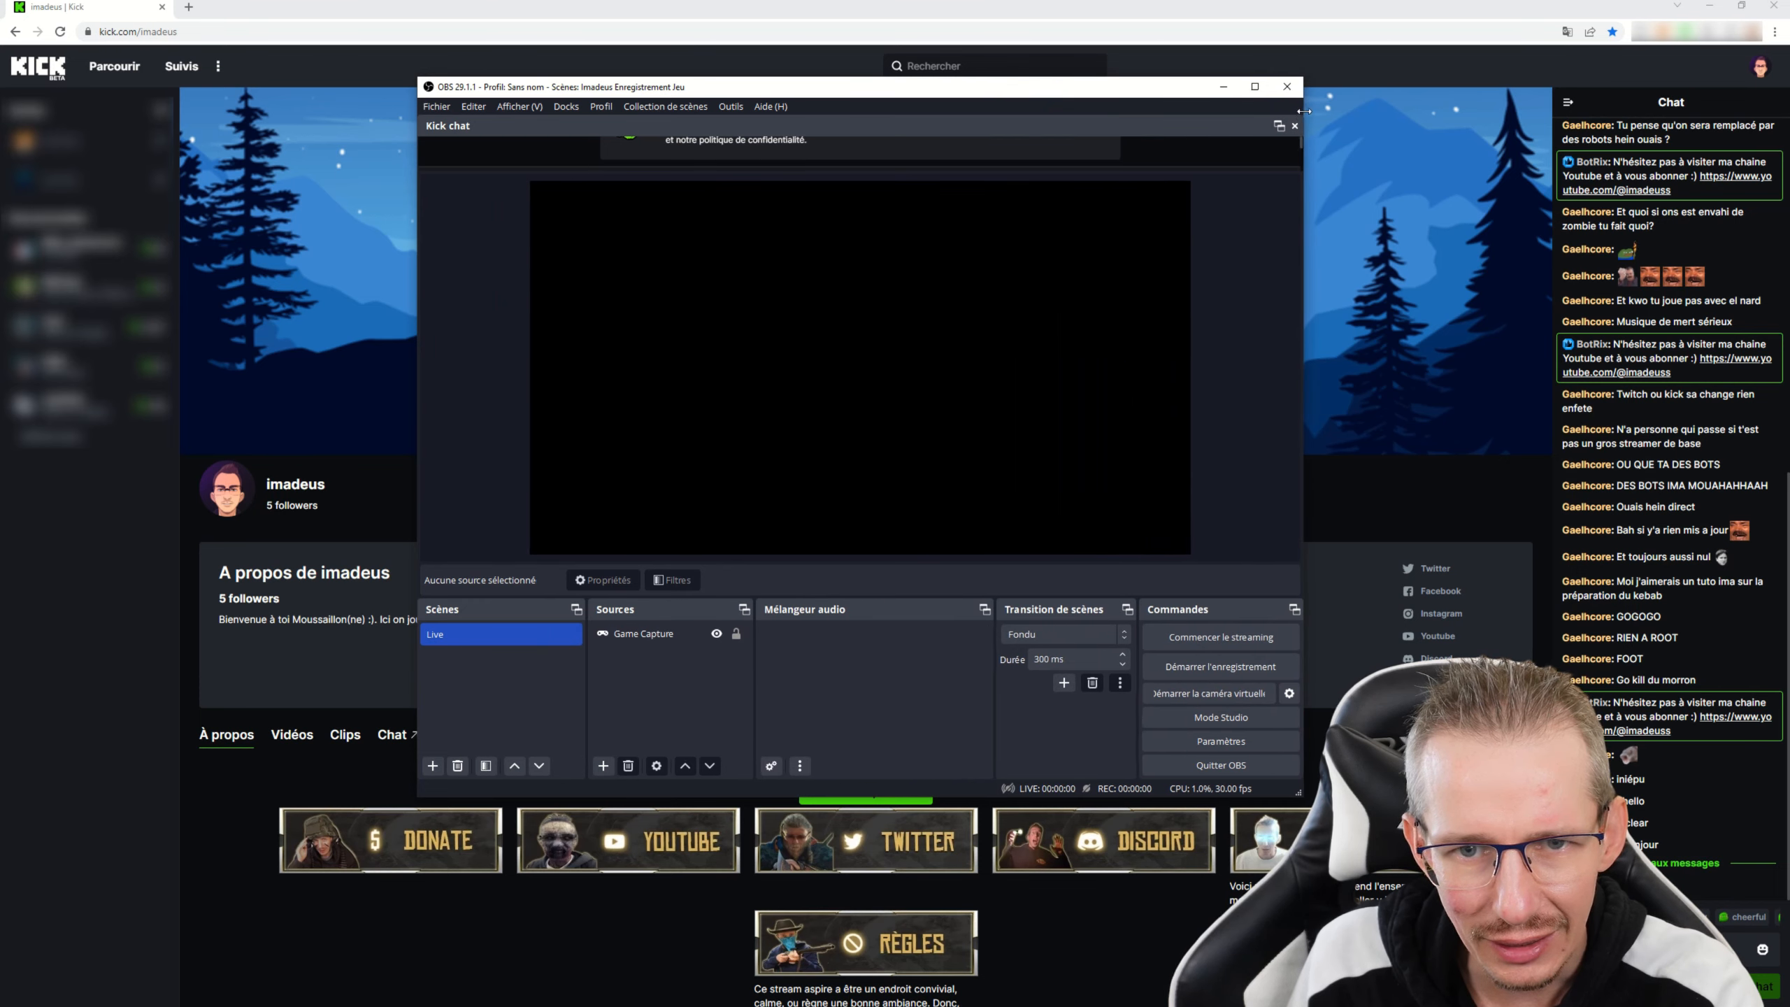
{"action": "left_click_drag", "start_coordinate": [1190, 168], "coordinate": [1187, 207]}
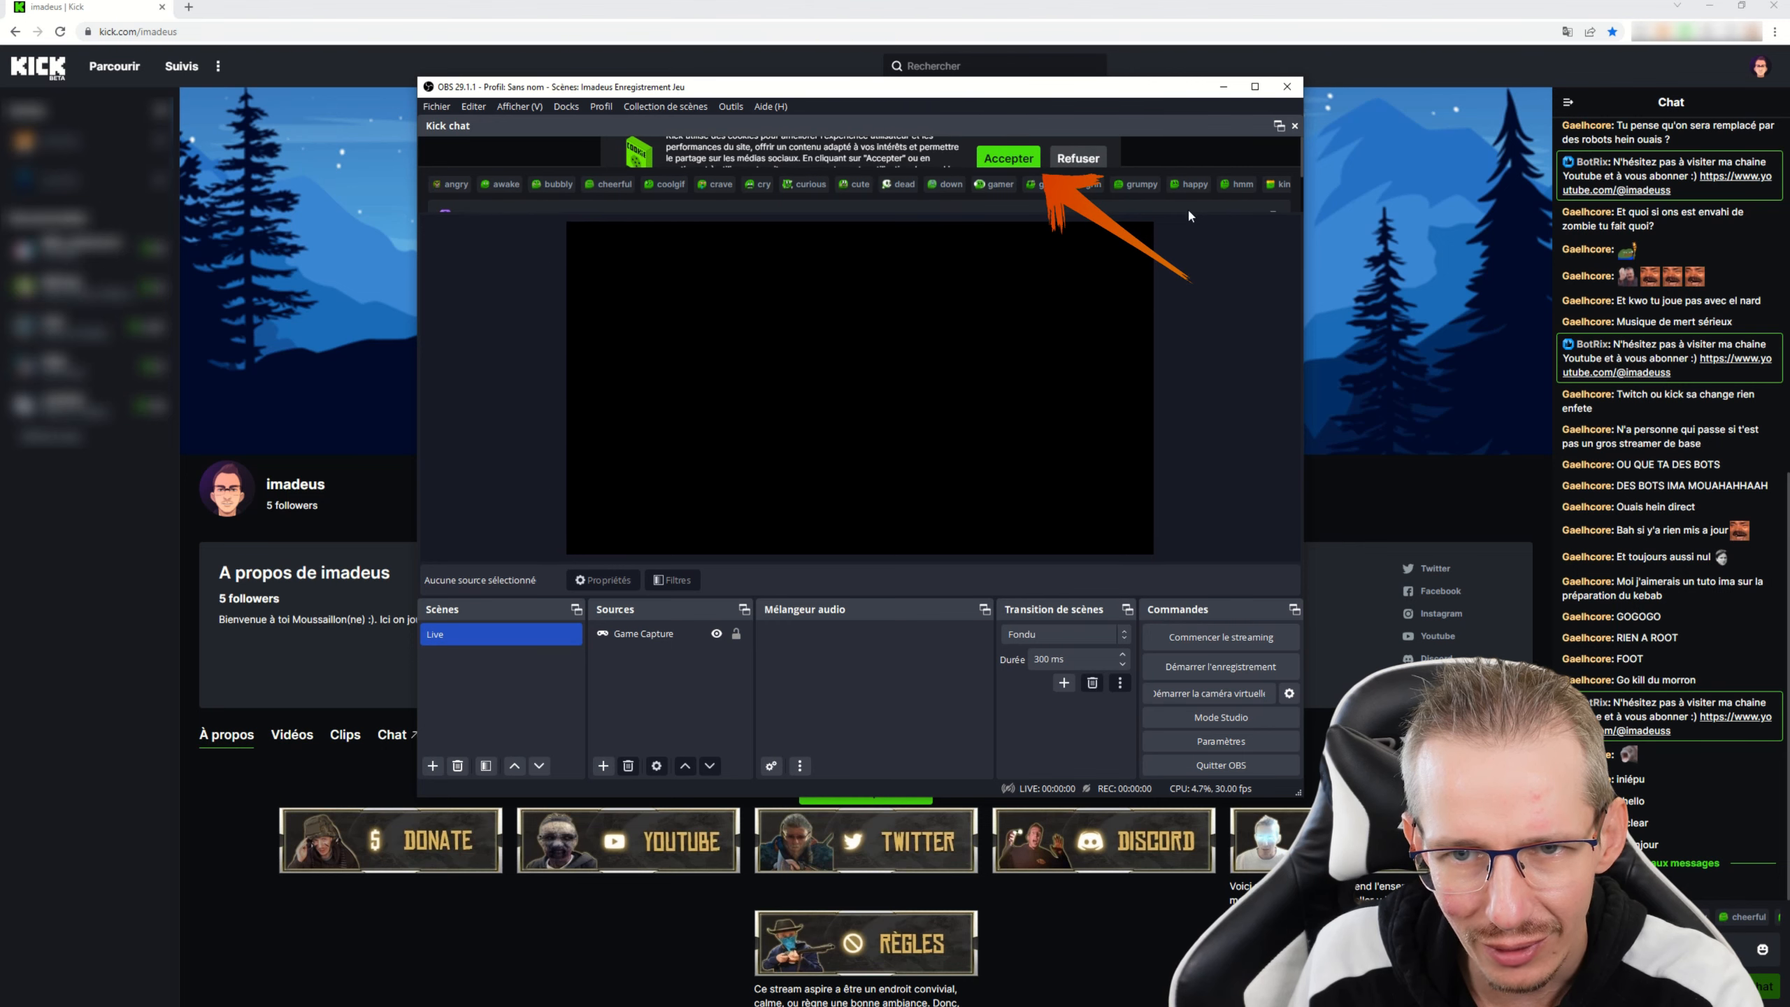
{"action": "left_click", "coordinate": [1014, 161]}
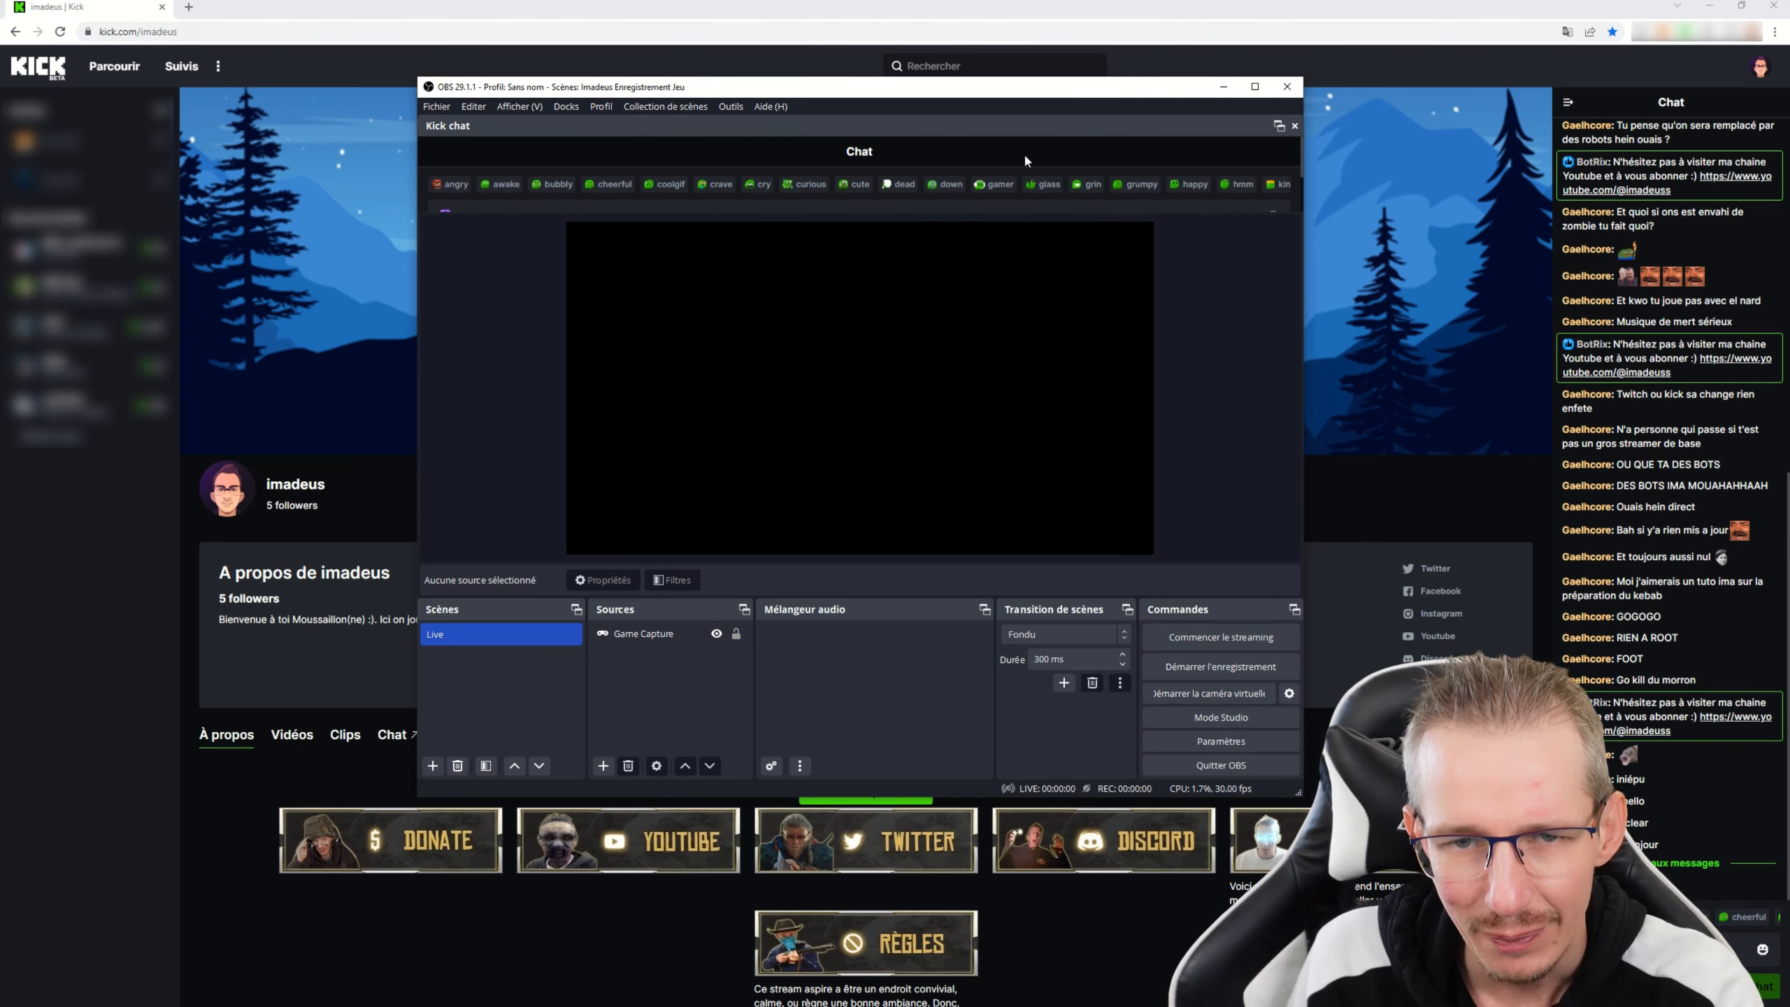
{"action": "left_click", "coordinate": [1255, 86]}
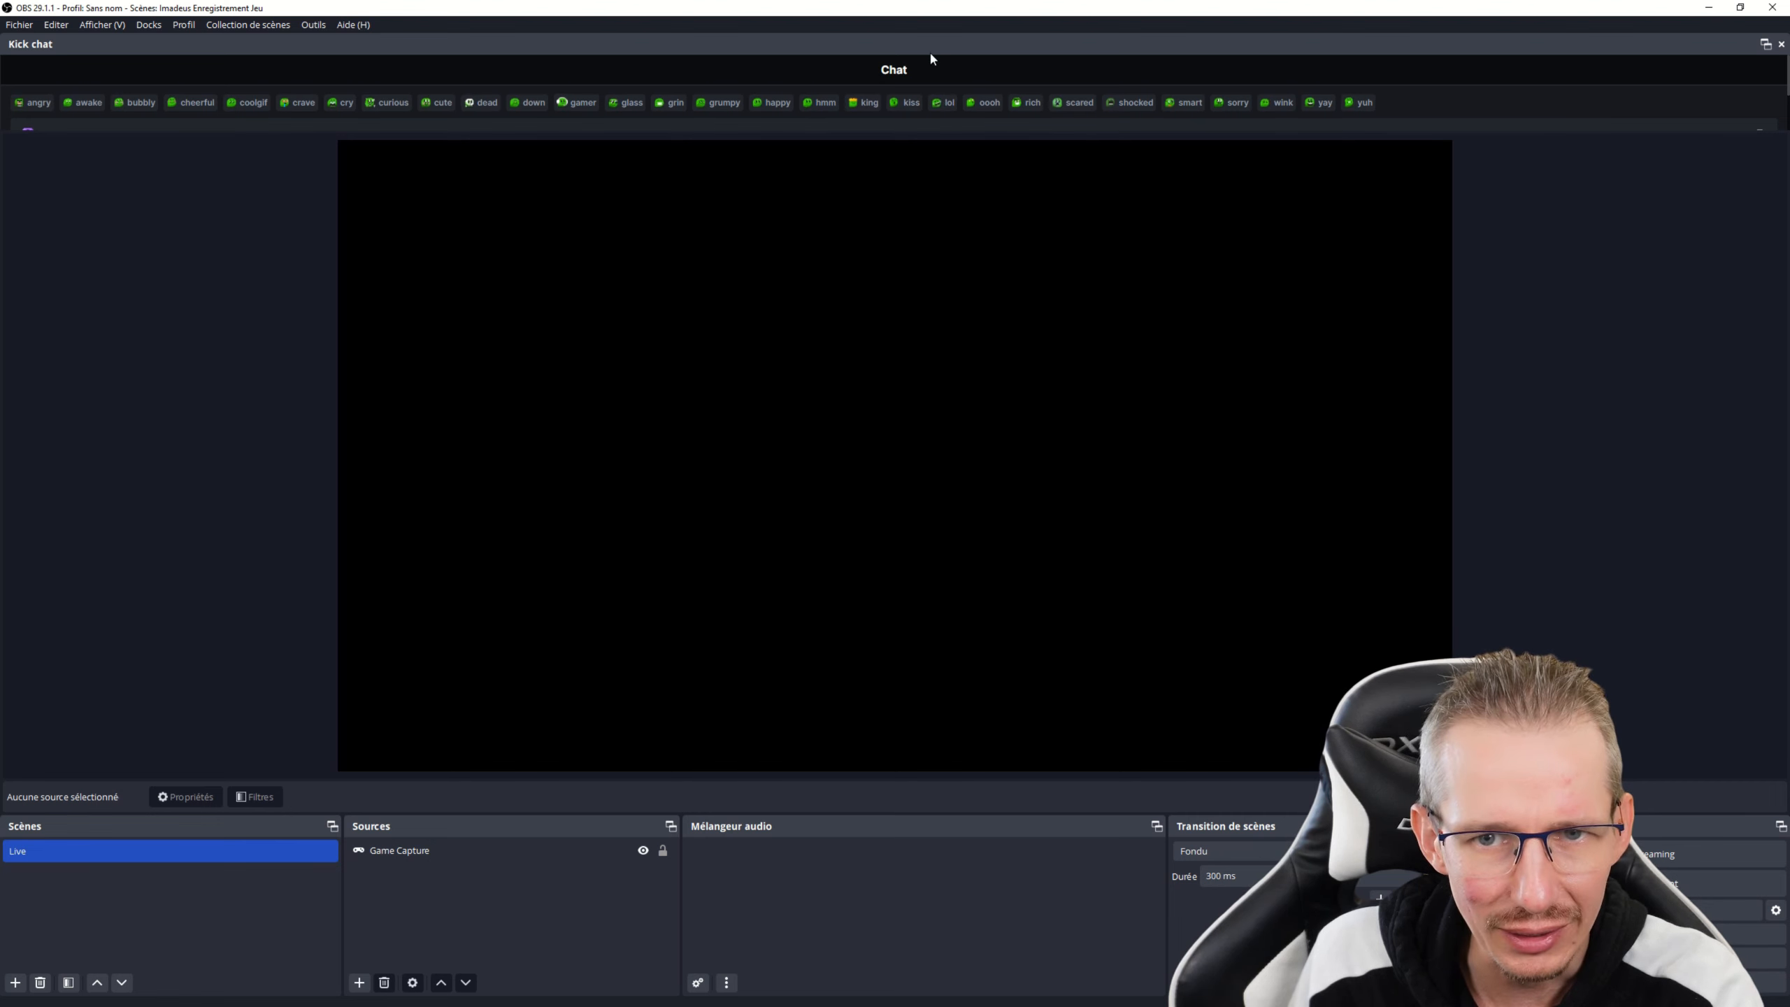
Dock the Kick chat to the left of the preview and send the message "Salut" from it.
{"action": "left_click_drag", "start_coordinate": [992, 51], "coordinate": [28, 180]}
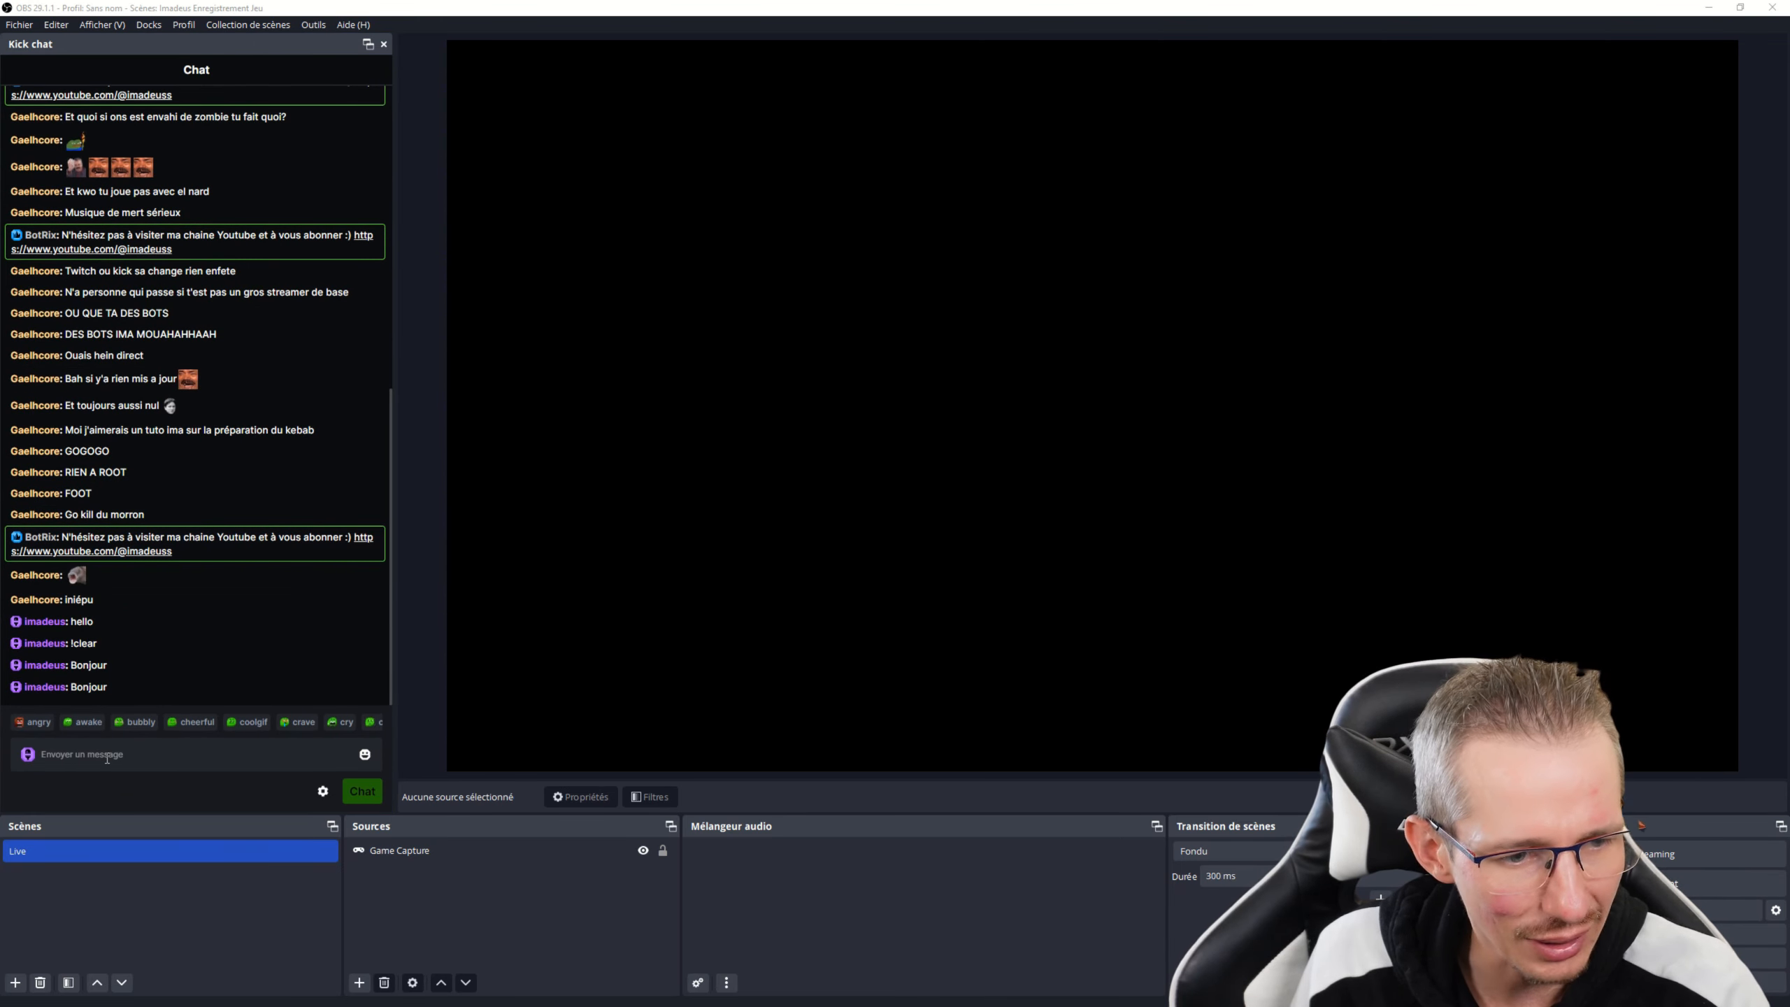
{"action": "left_click", "coordinate": [107, 756]}
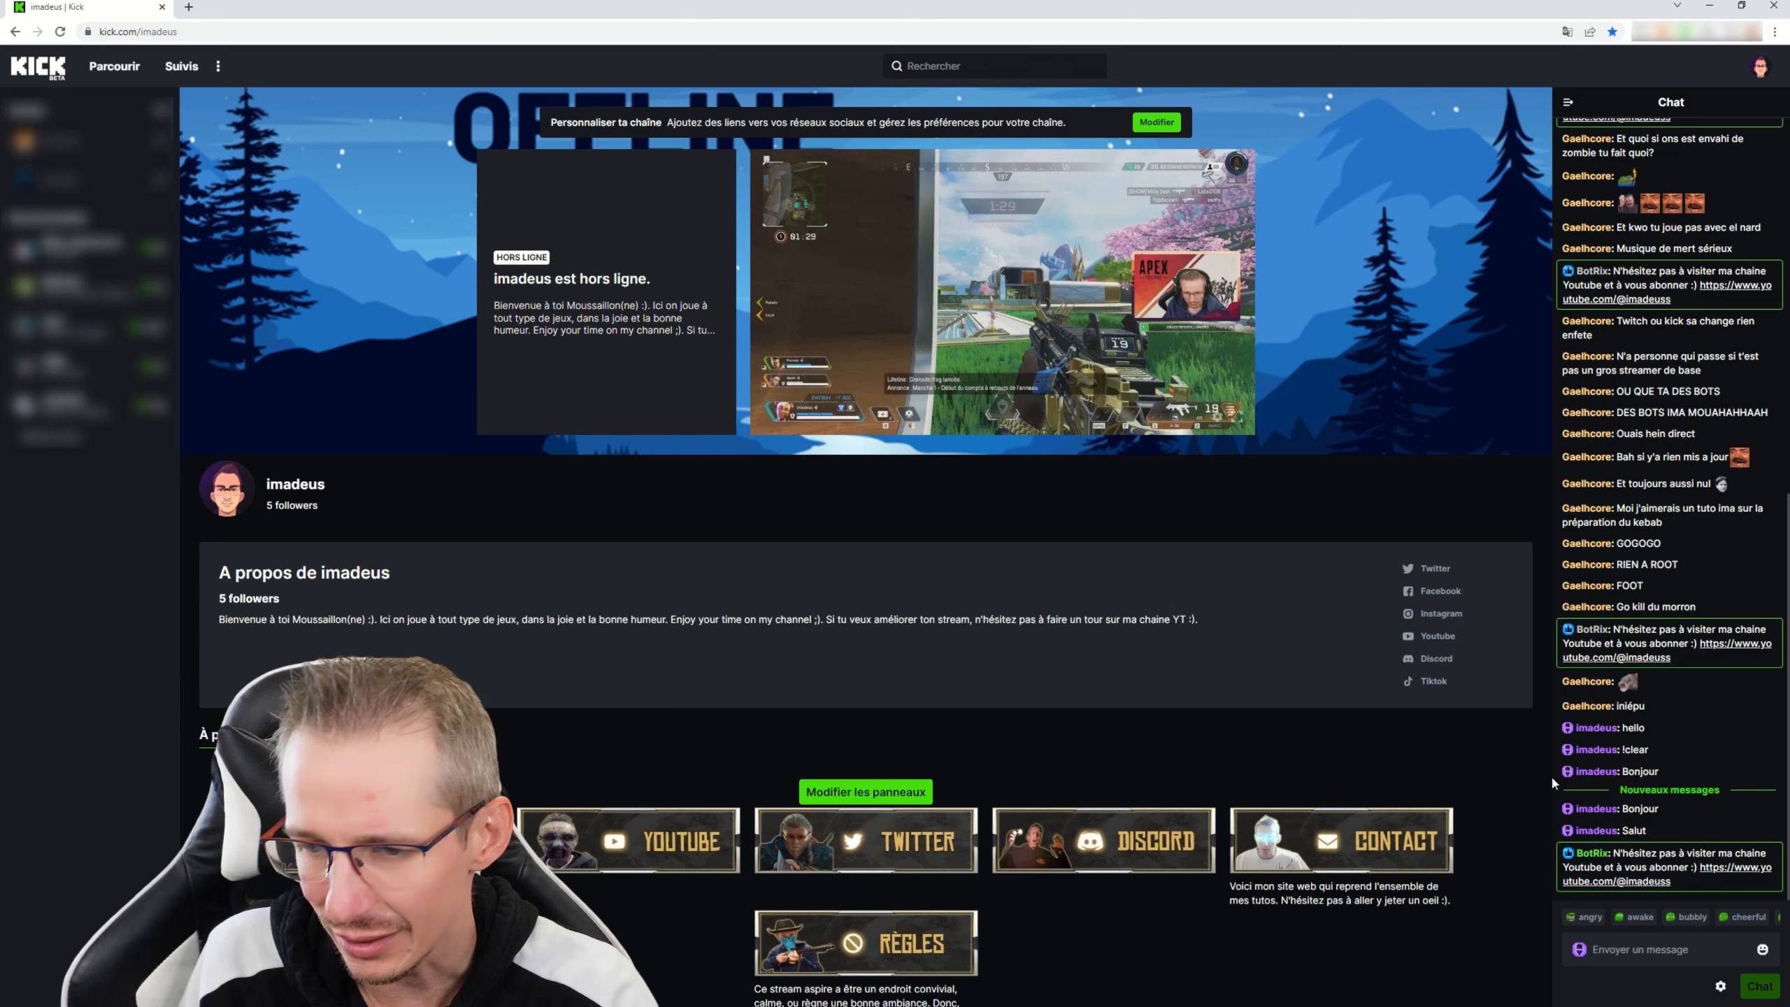
Switch to the Kick channel page in Chrome and open its chat in a separate window from the chat settings.
{"action": "mouse_move", "coordinate": [1658, 844]}
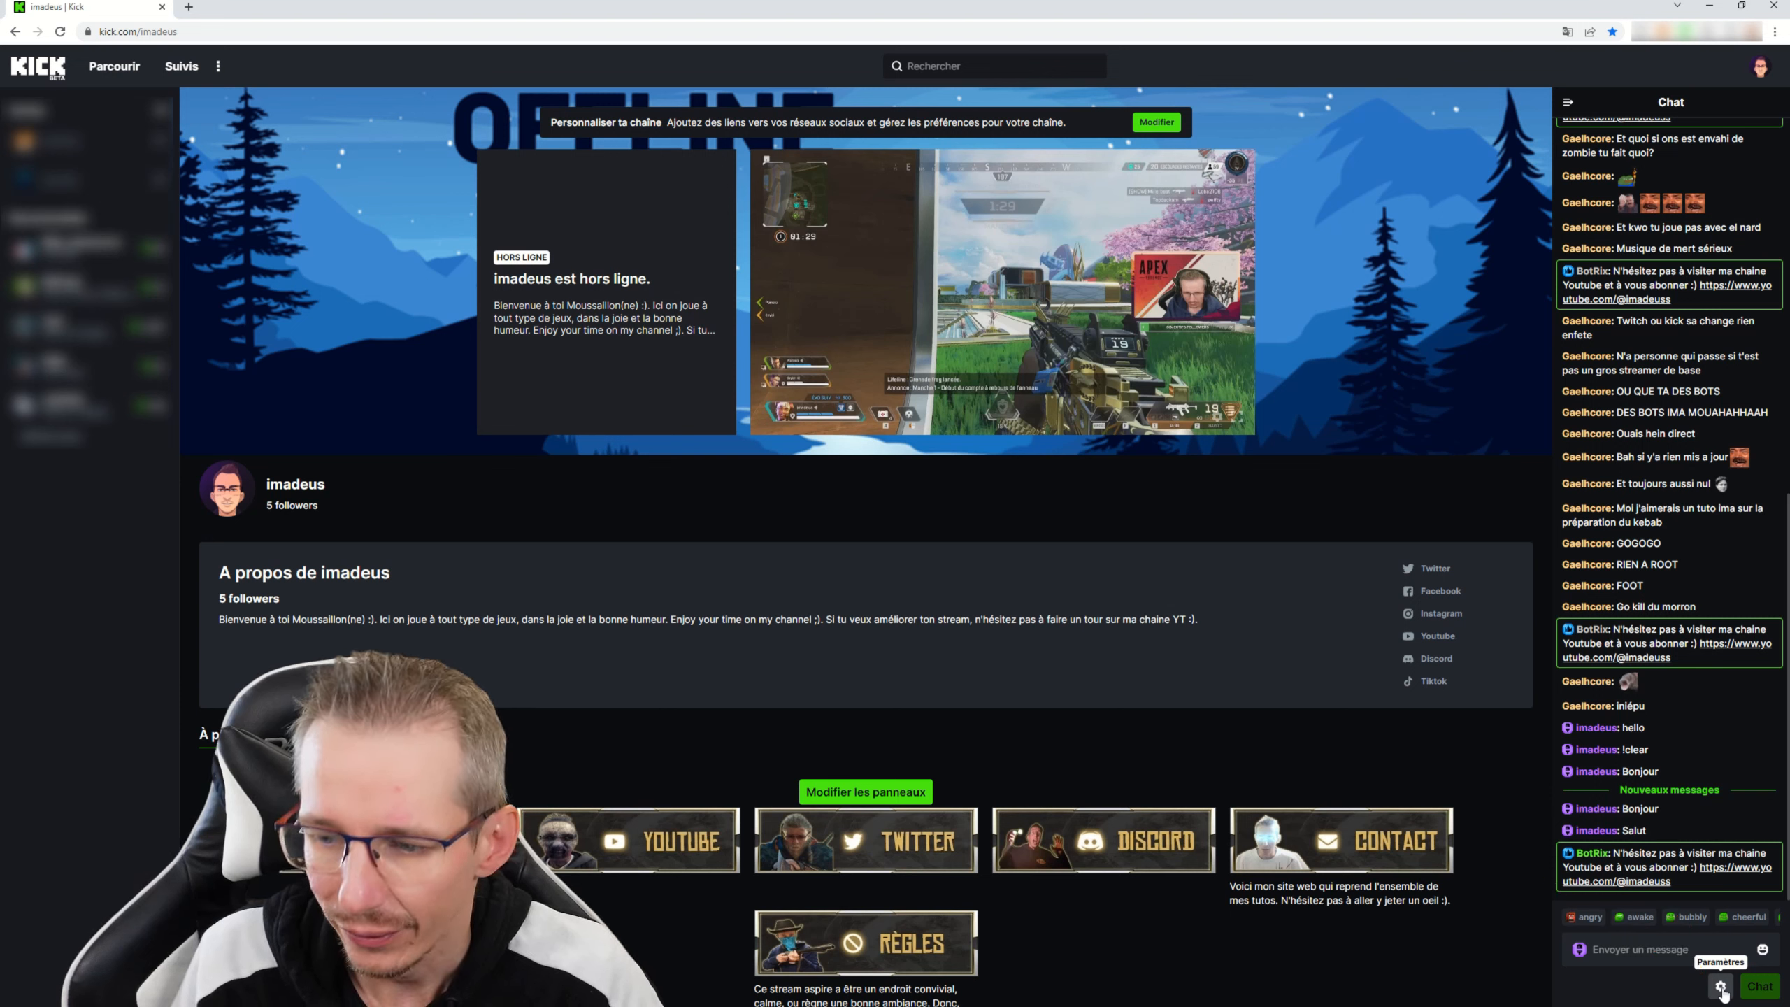
{"action": "left_click", "coordinate": [1720, 987]}
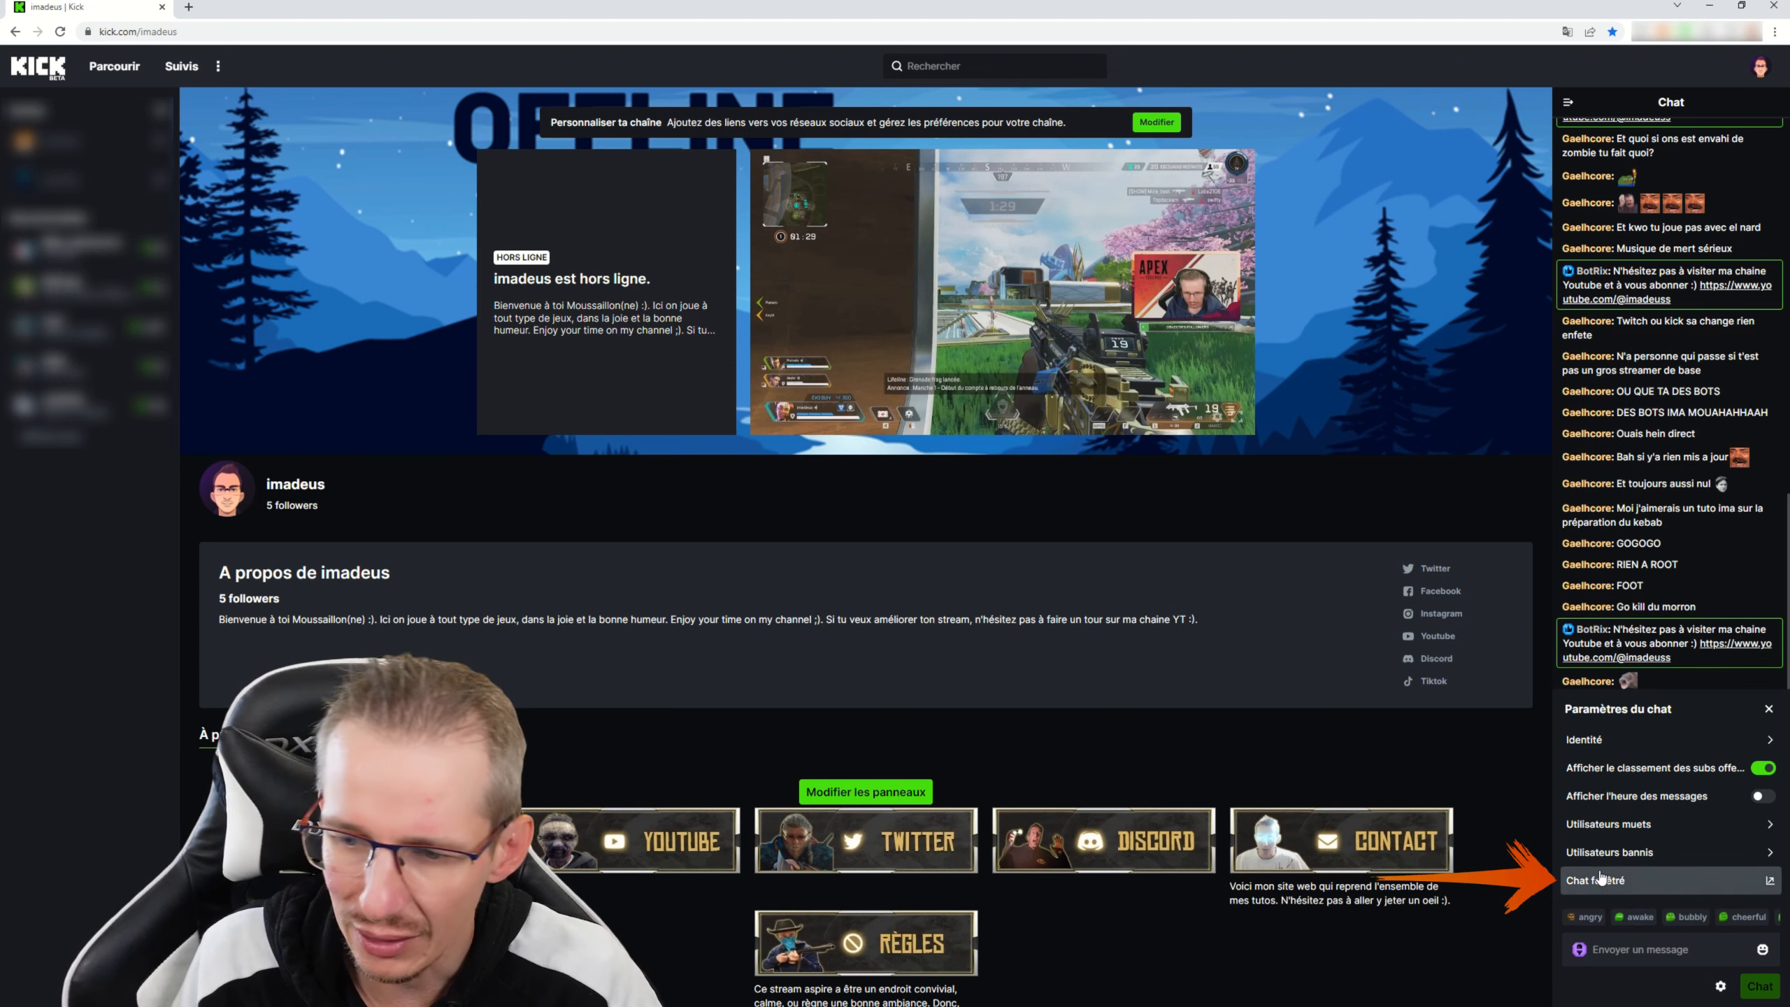
{"action": "left_click", "coordinate": [1650, 883]}
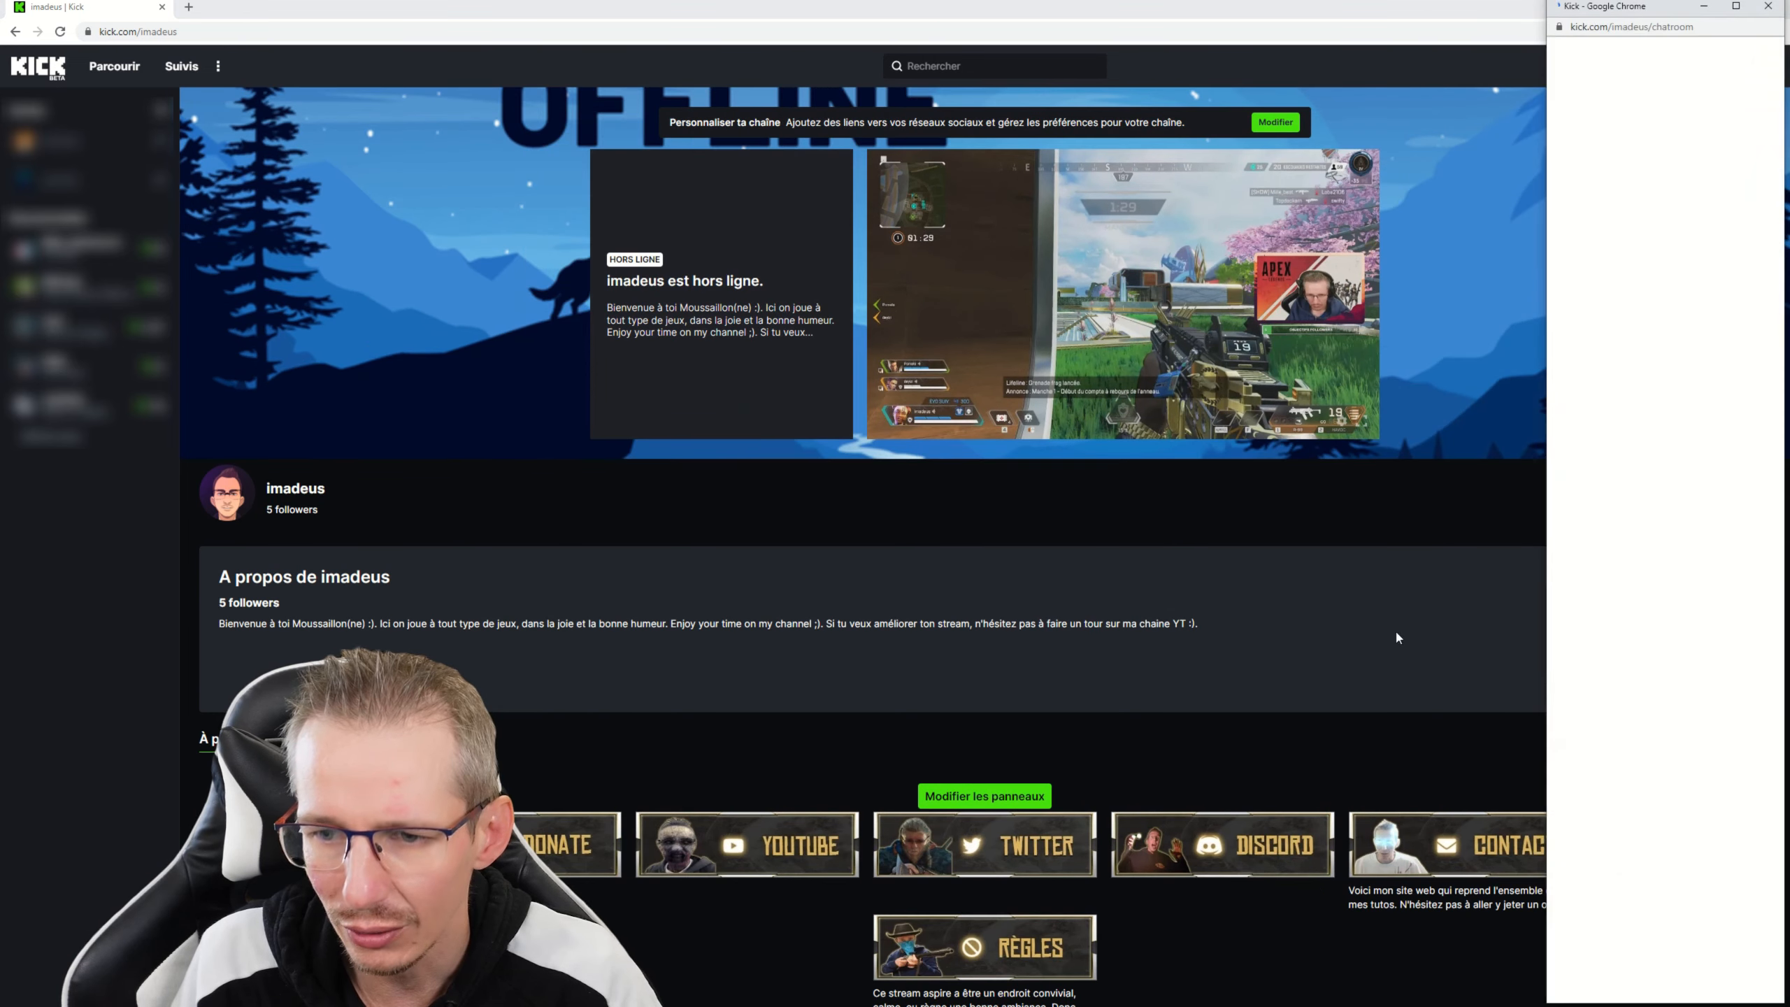
Widen the separate Kick chat window and place it over the right side of the channel page.
{"action": "left_click_drag", "start_coordinate": [1631, 16], "coordinate": [416, 90]}
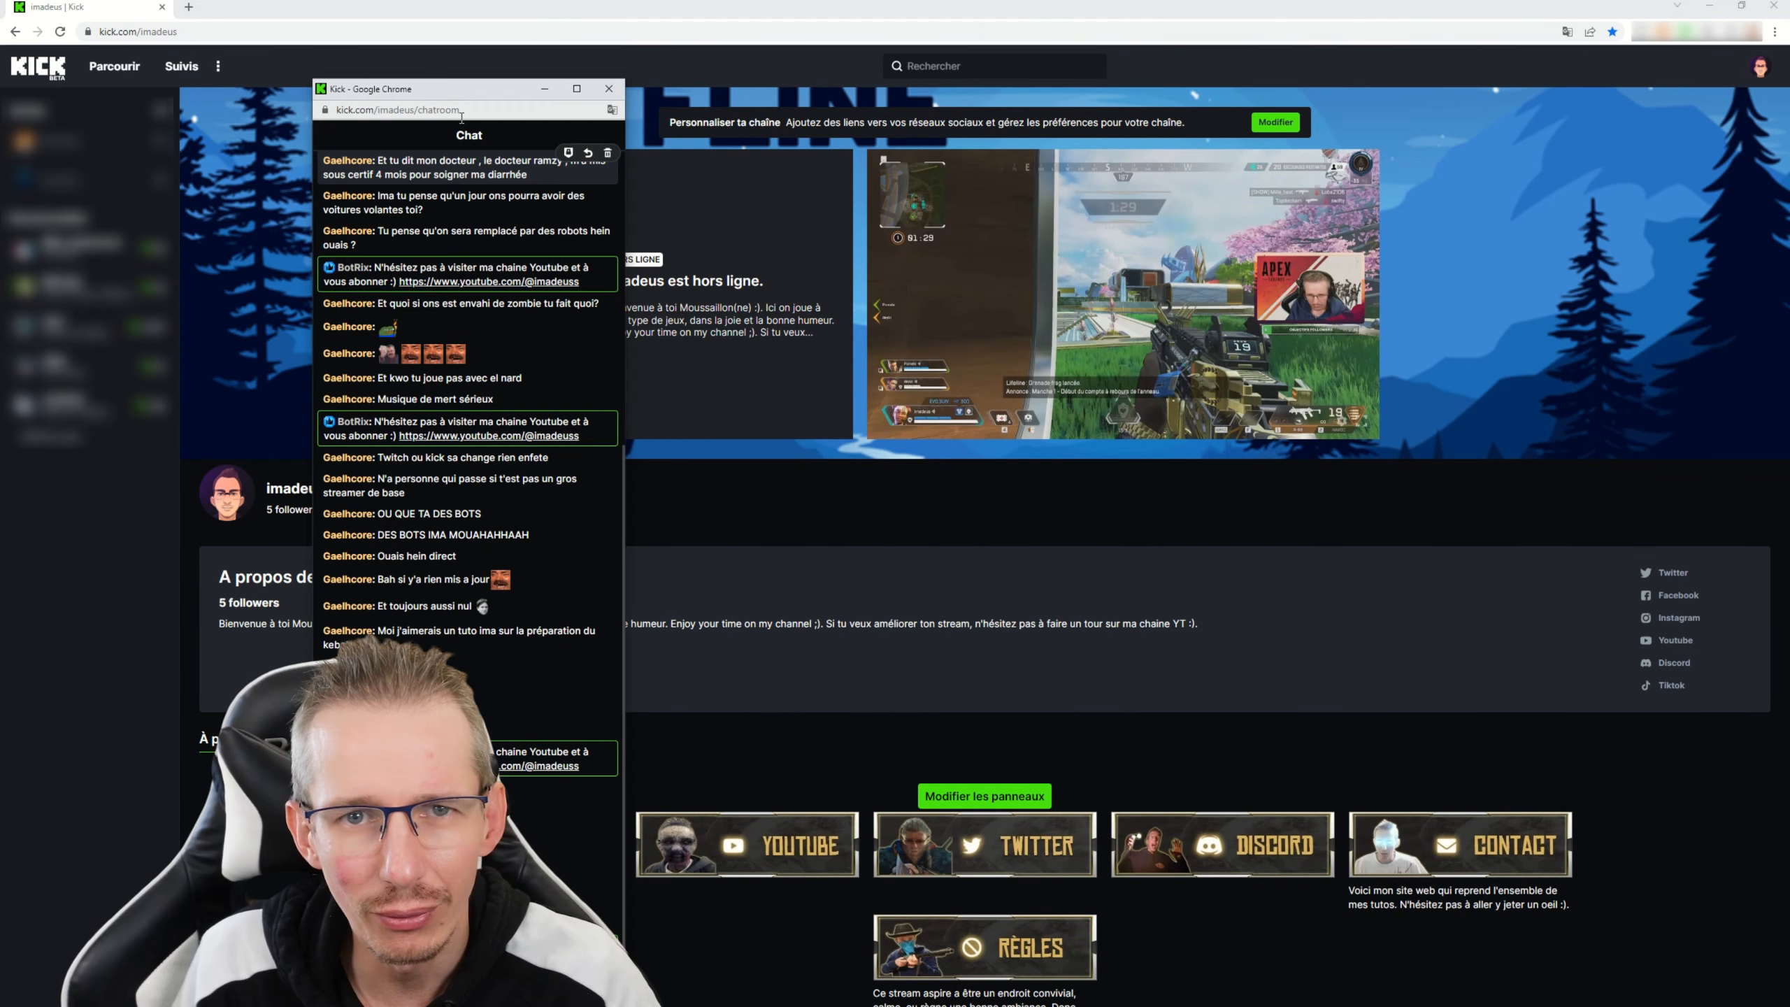
{"action": "left_click_drag", "start_coordinate": [627, 188], "coordinate": [819, 188]}
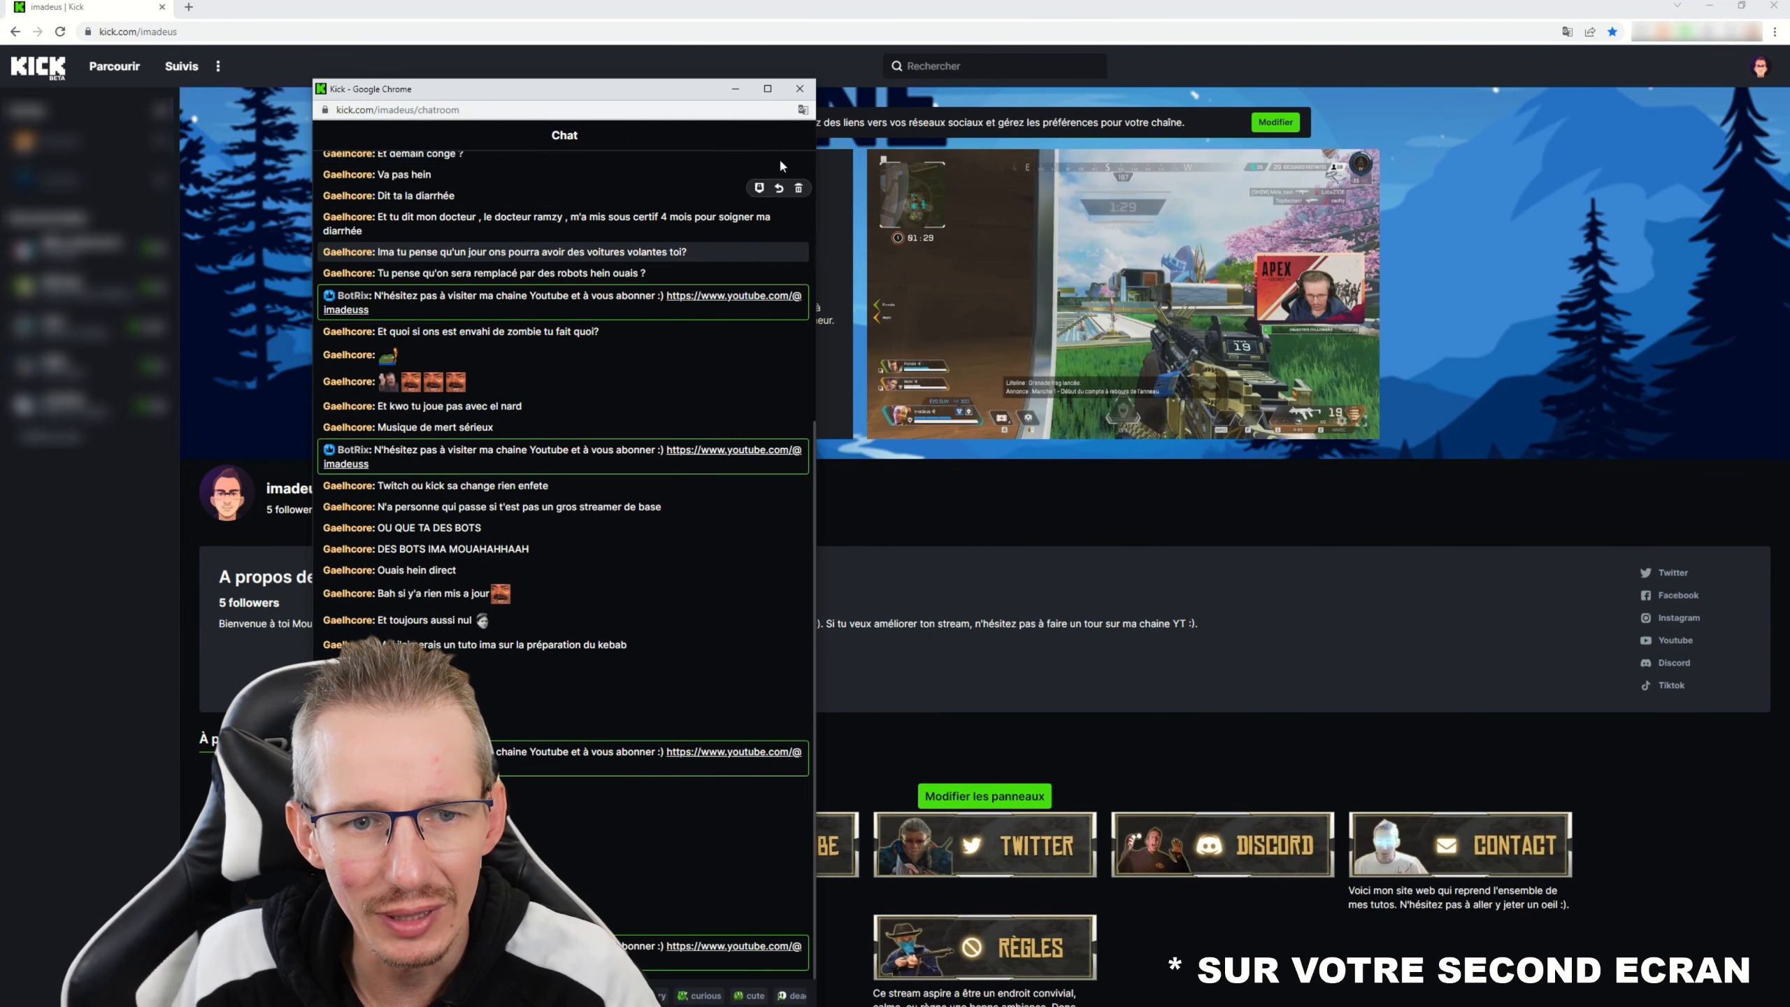
{"action": "left_click_drag", "start_coordinate": [649, 88], "coordinate": [1502, 36]}
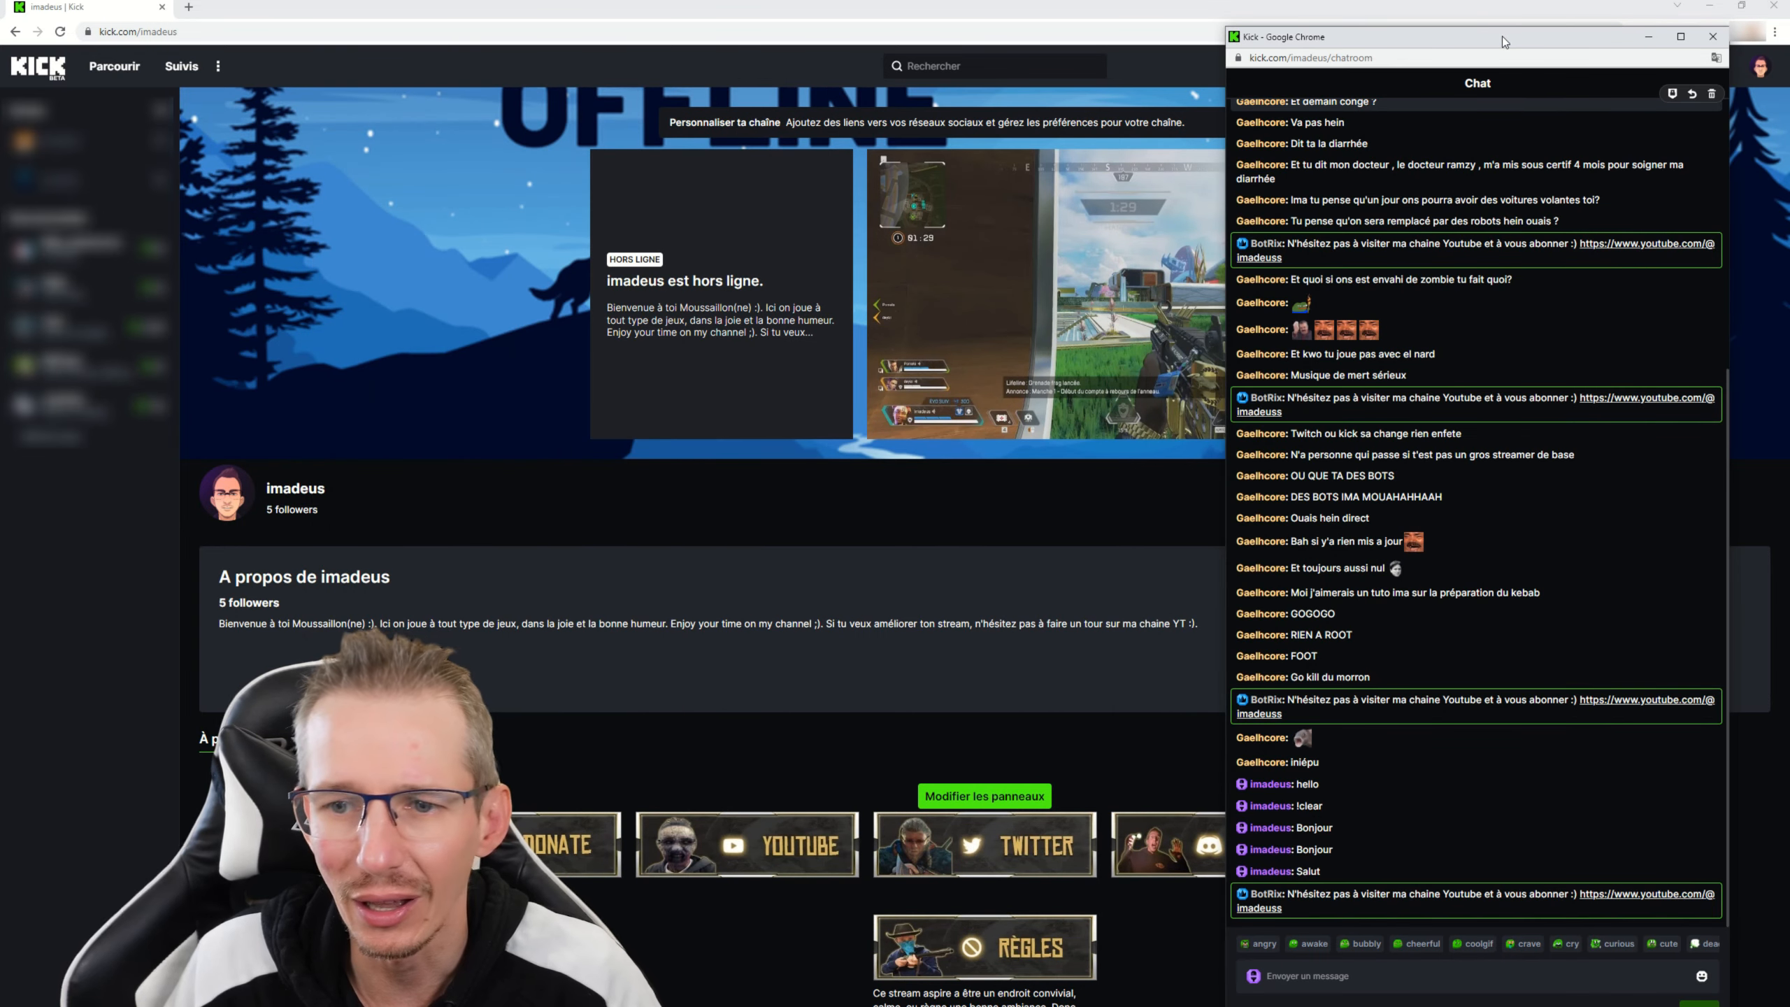